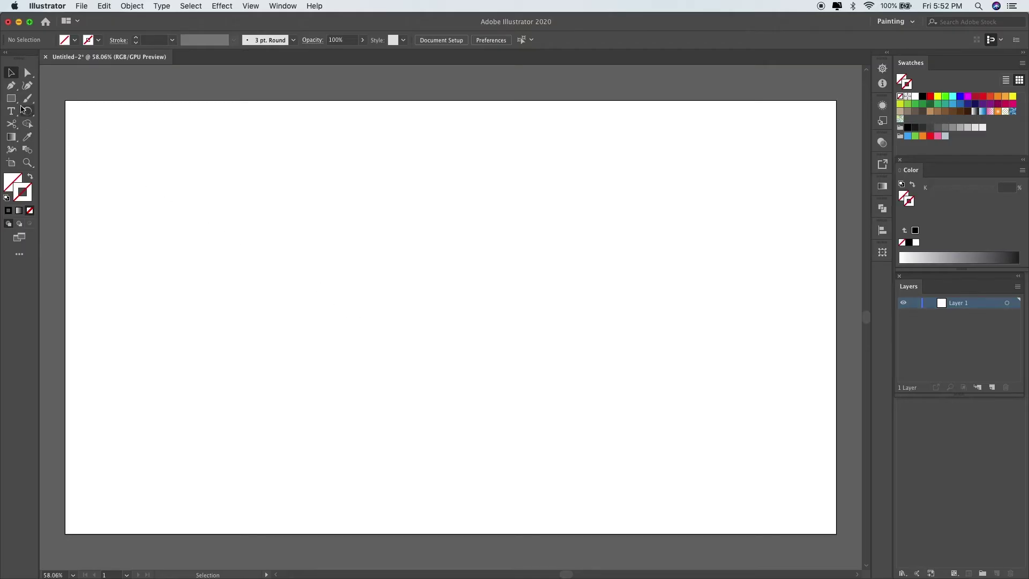
Draw a 336 px circle outward from the artboard centre with the Ellipse tool.
drag(11, 99, 51, 109)
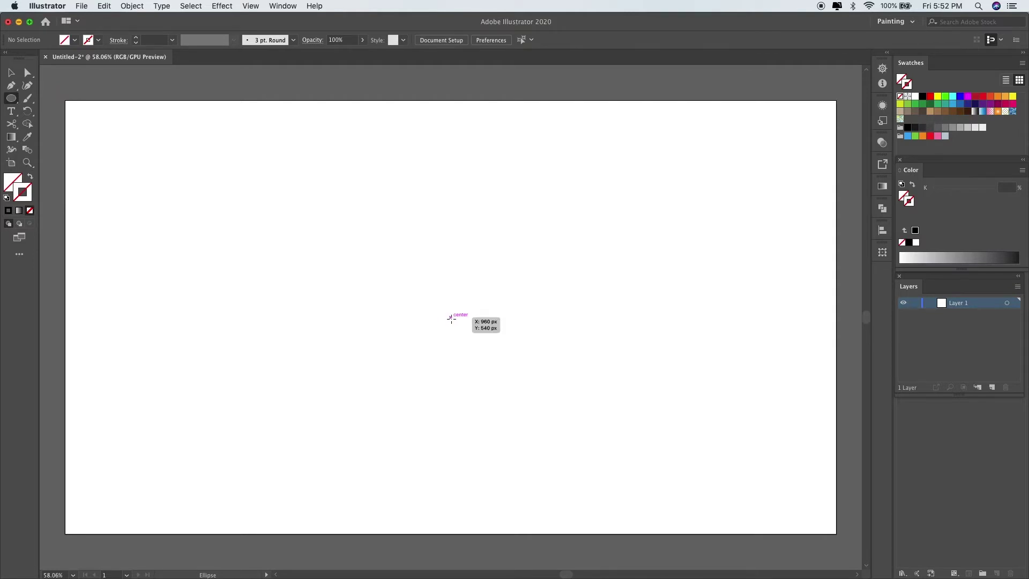
drag(452, 319, 504, 384)
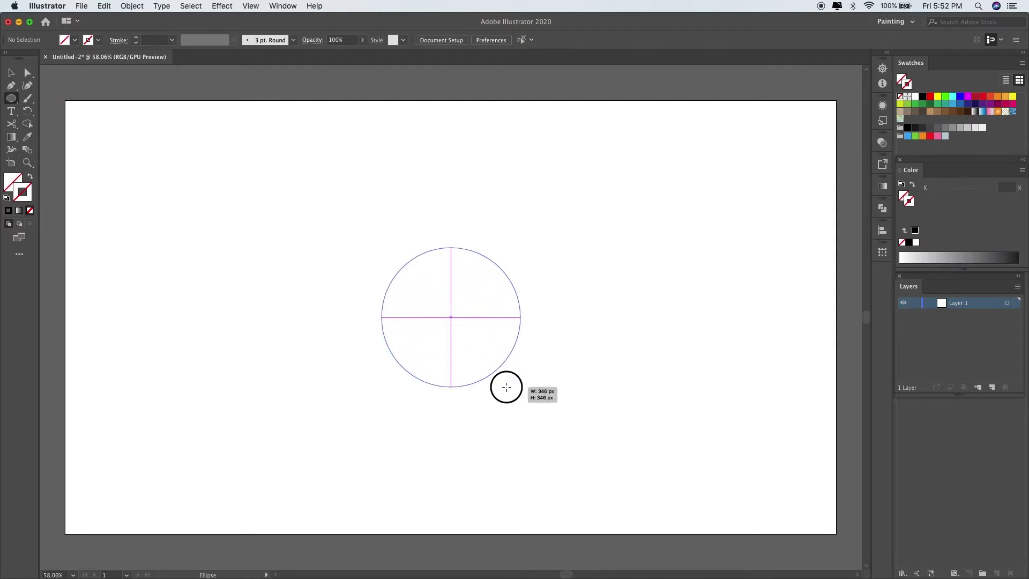
drag(504, 384, 503, 384)
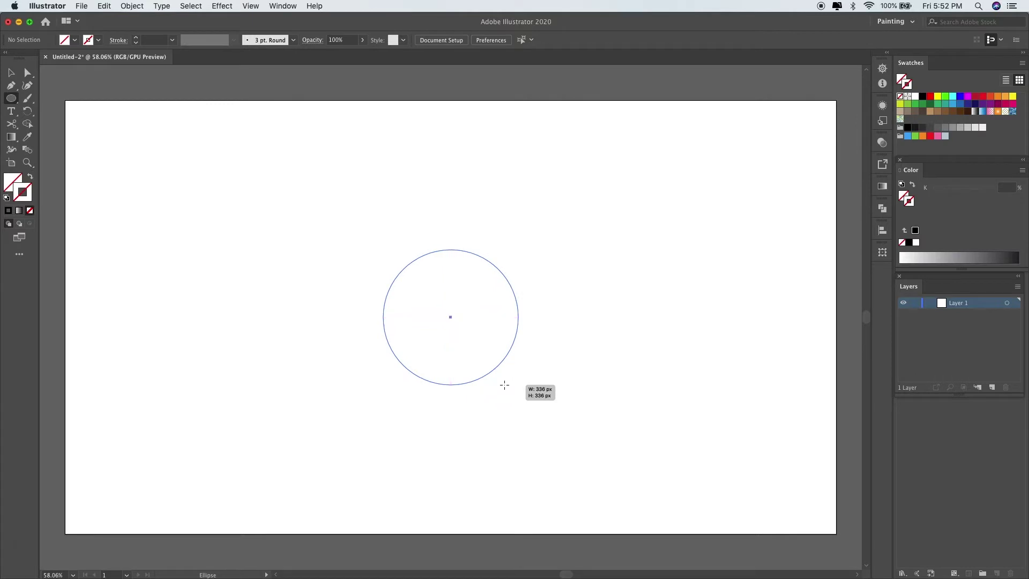
click(12, 73)
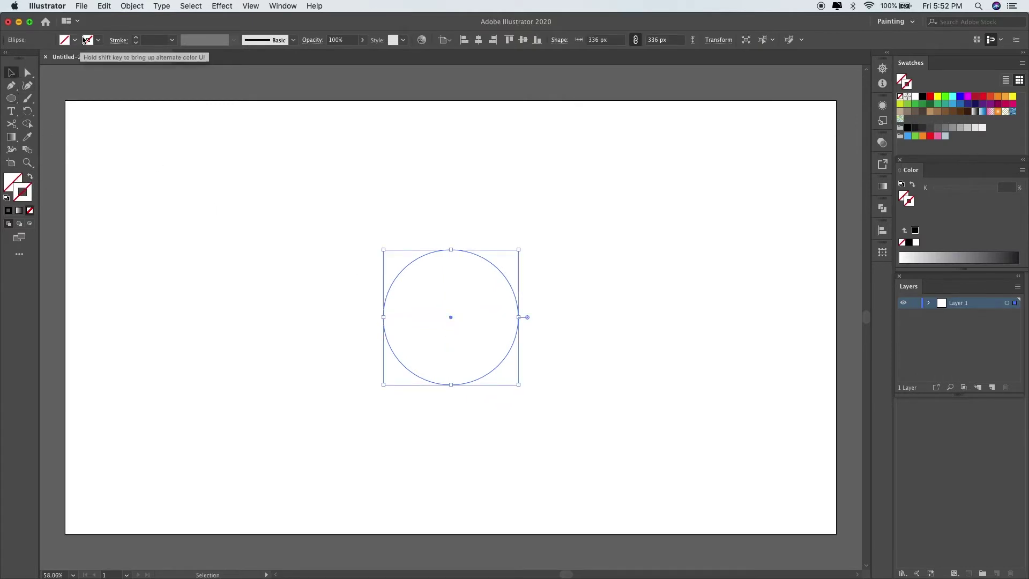
Give the circle a pink 1 pt outline from the stroke swatches.
click(100, 42)
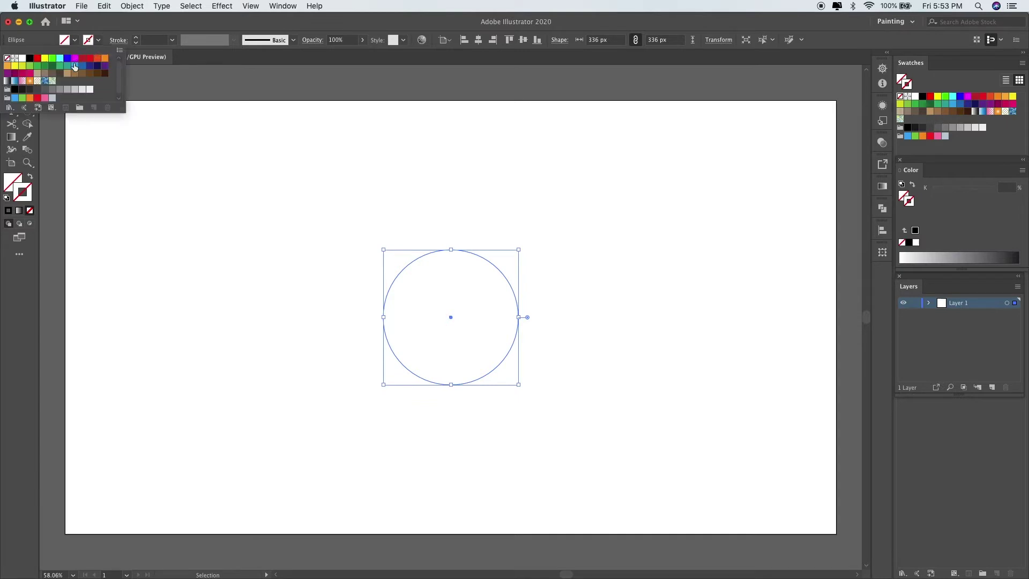
click(30, 74)
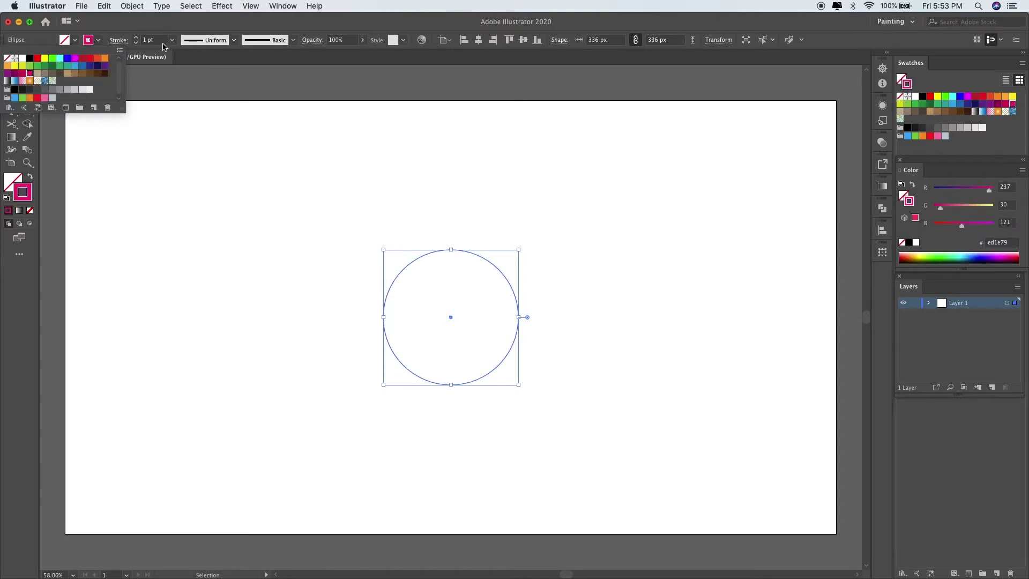
click(177, 108)
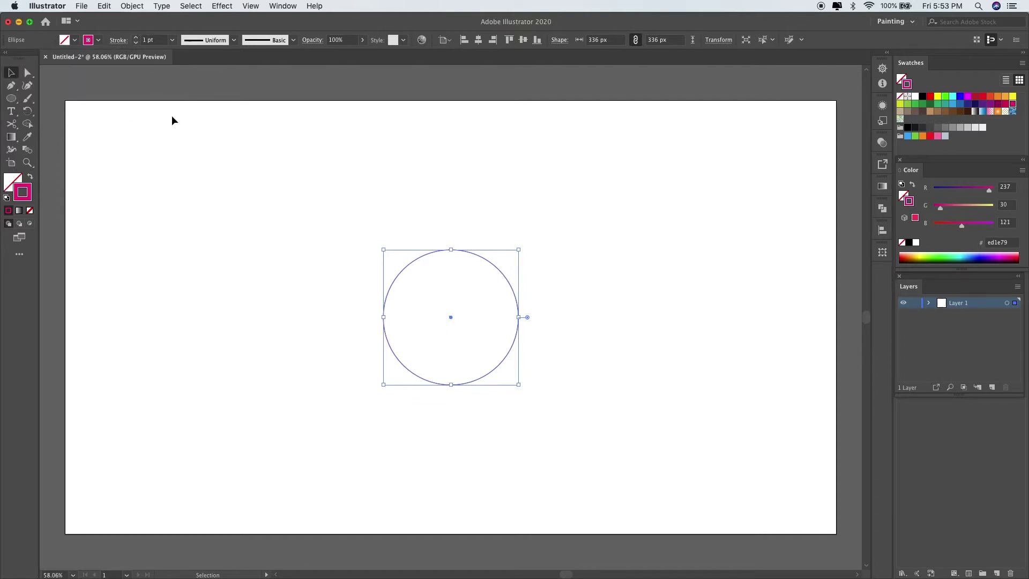
click(206, 179)
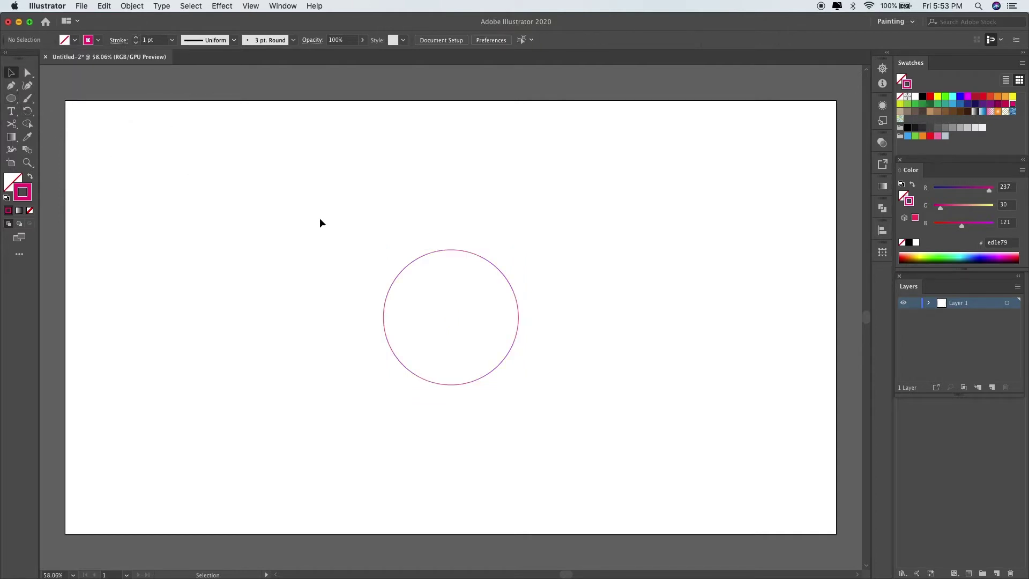
click(410, 256)
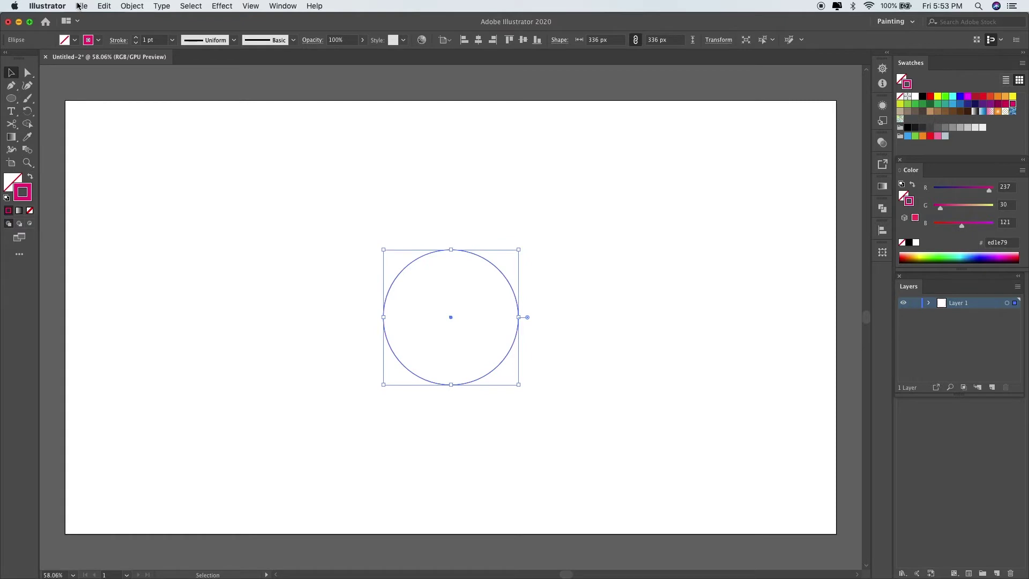
Paste a copy of the circle in front of the original.
click(124, 7)
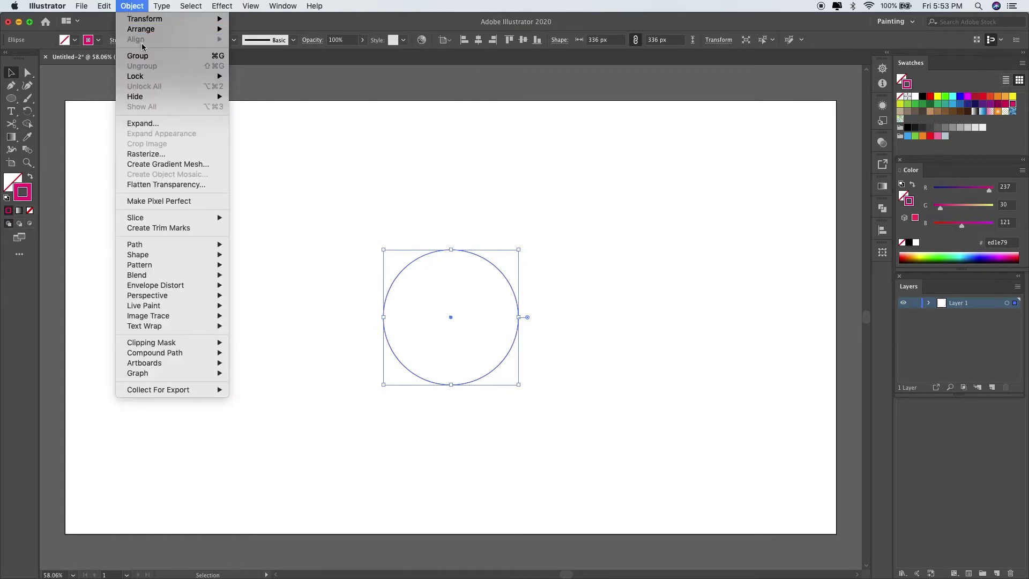
click(107, 7)
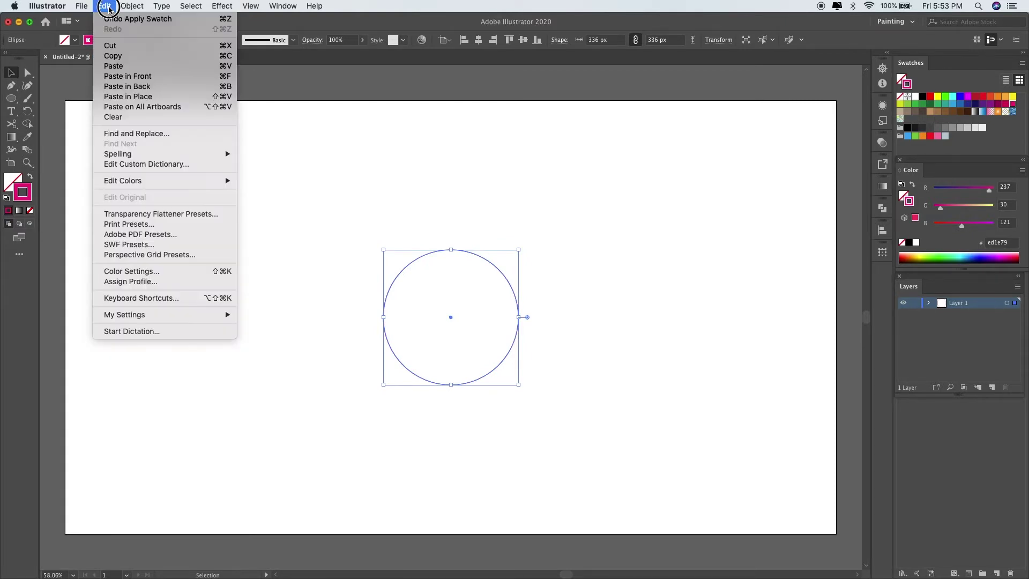
click(127, 76)
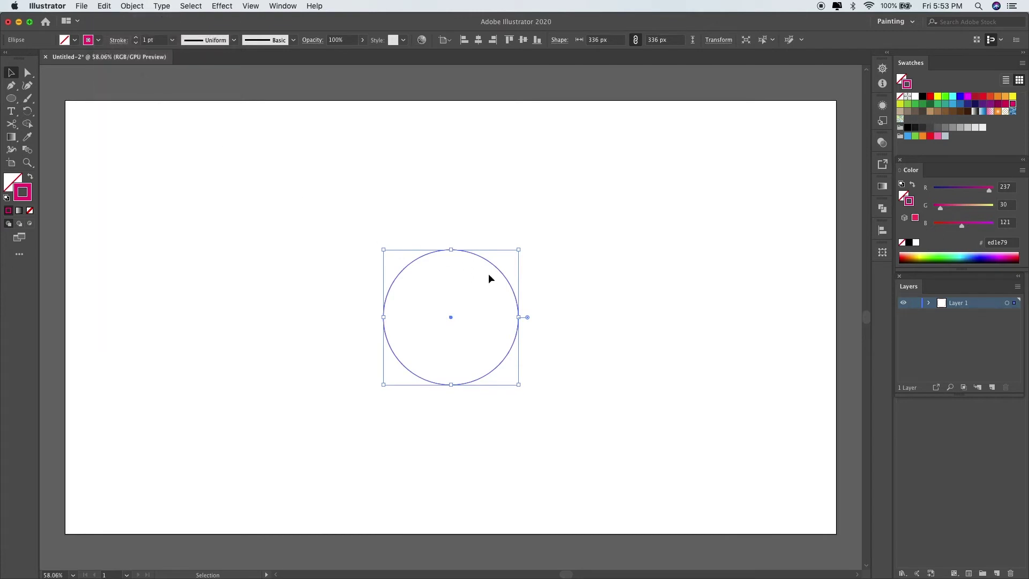
click(512, 289)
Shift the copy 158.5 px right and Shape Builder-delete the right circle and overlap, leaving a crescent.
drag(512, 290, 580, 299)
drag(390, 219, 538, 348)
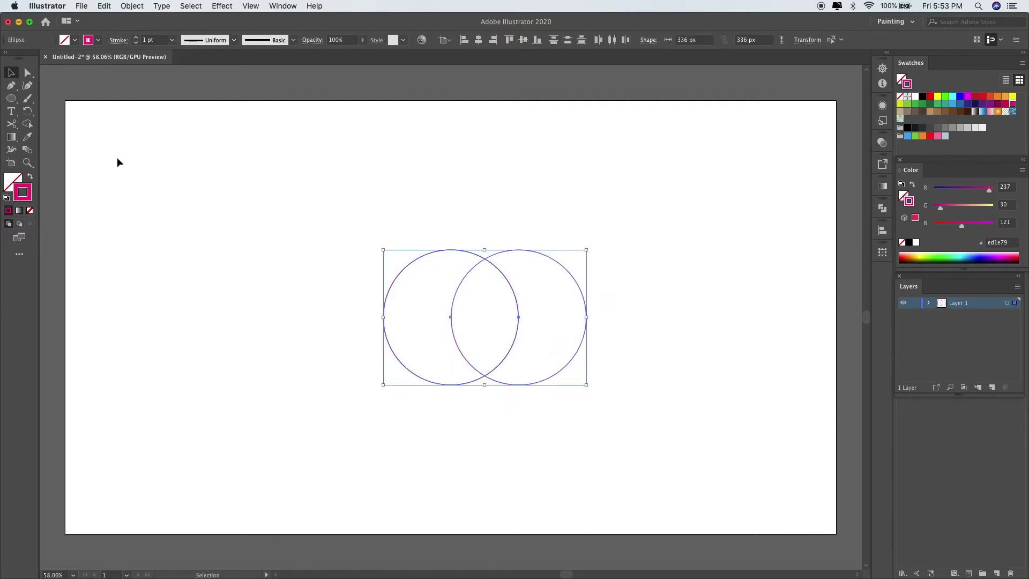
click(28, 124)
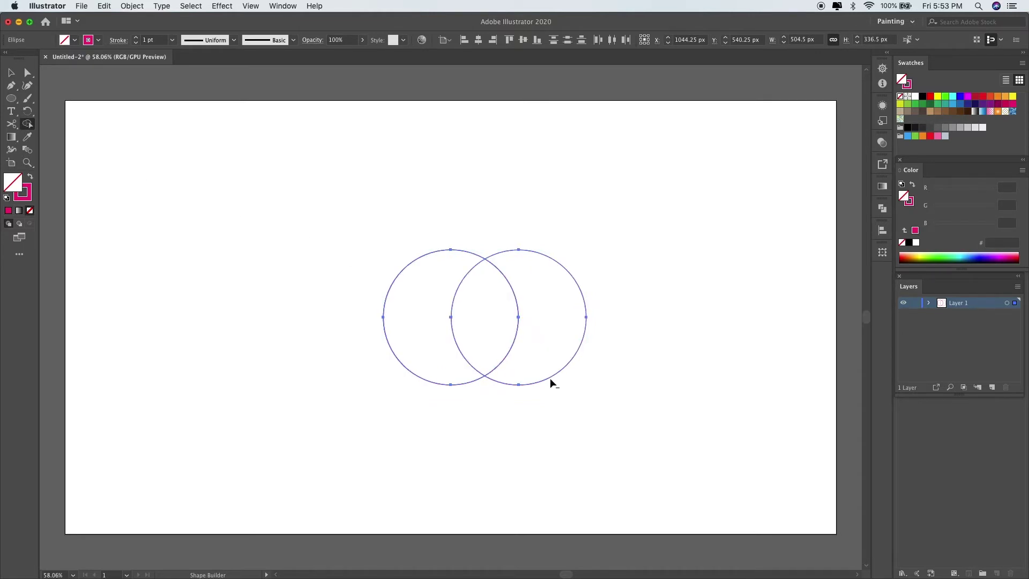
mouse_move(534, 365)
mouse_down()
mouse_move(490, 314)
mouse_move(507, 320)
mouse_up()
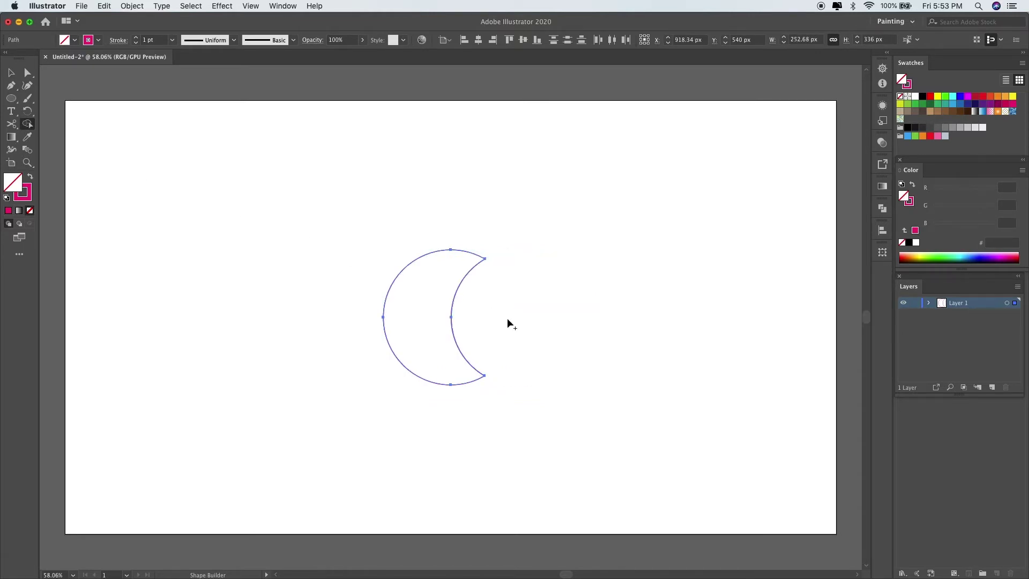
click(11, 72)
mouse_move(375, 217)
mouse_down()
mouse_move(542, 383)
mouse_move(383, 253)
mouse_up()
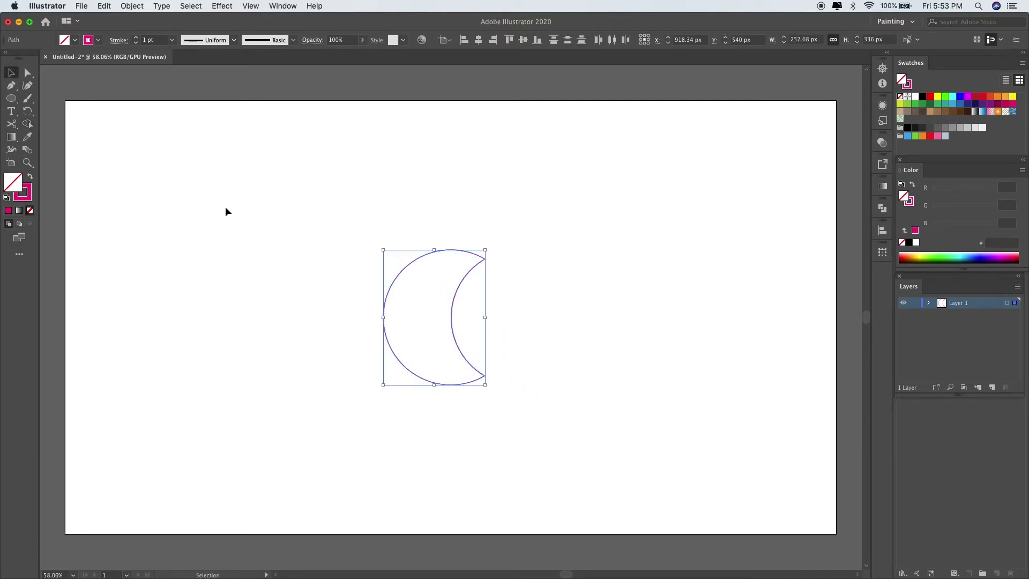
Cut the crescent path at its top and bottom tips and select both arcs.
click(11, 124)
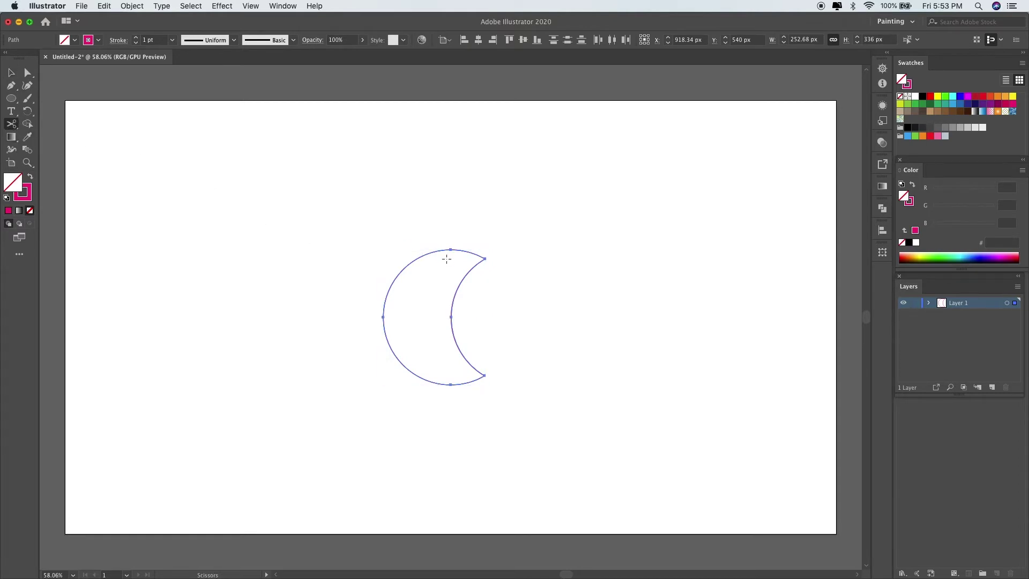
click(486, 260)
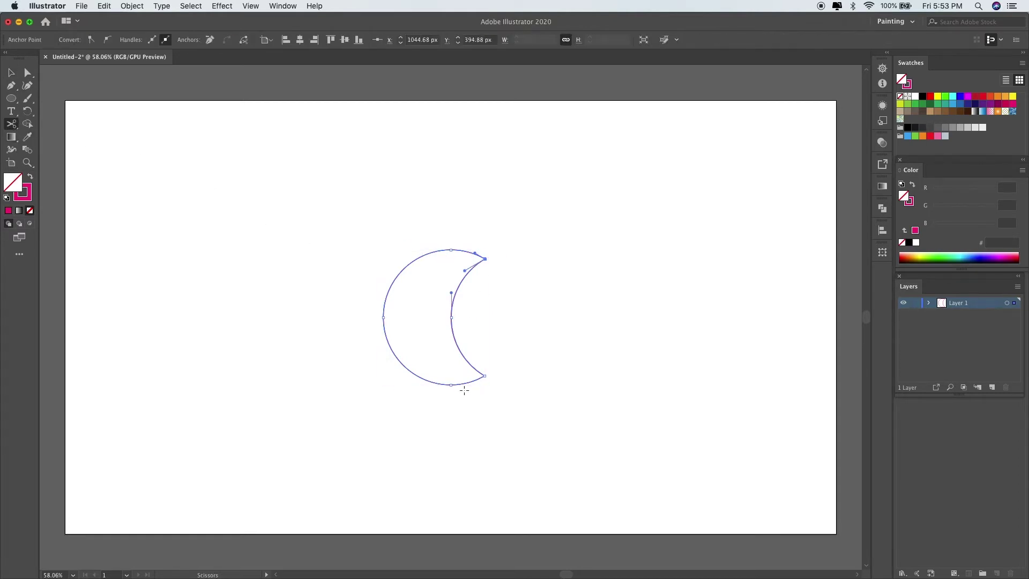
click(486, 375)
key(v)
click(539, 341)
drag(541, 343, 361, 236)
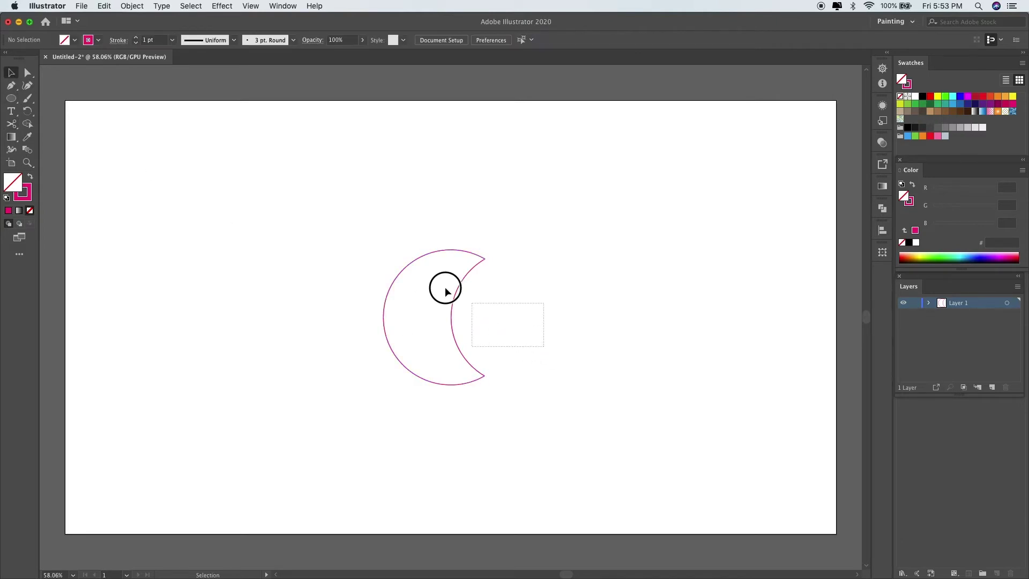
Give the arcs a 2 pt stroke with a tapered elliptical width profile, then reselect both.
click(136, 37)
click(233, 40)
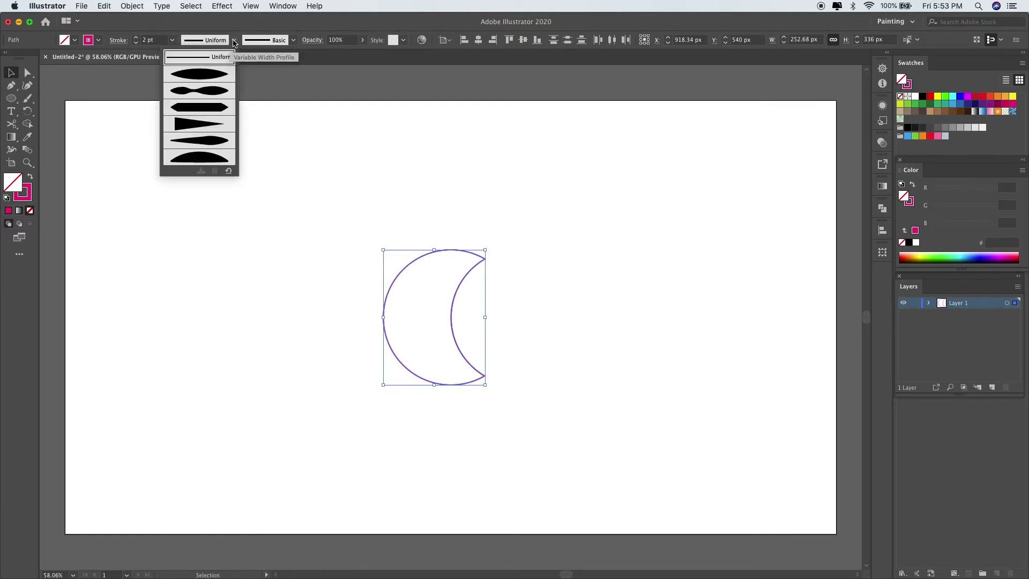
click(224, 78)
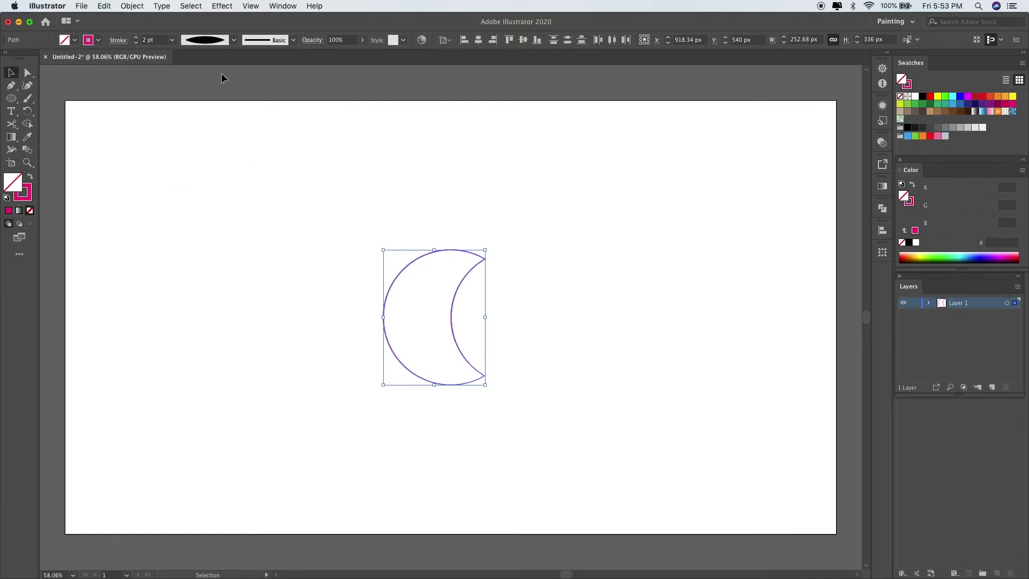
click(441, 221)
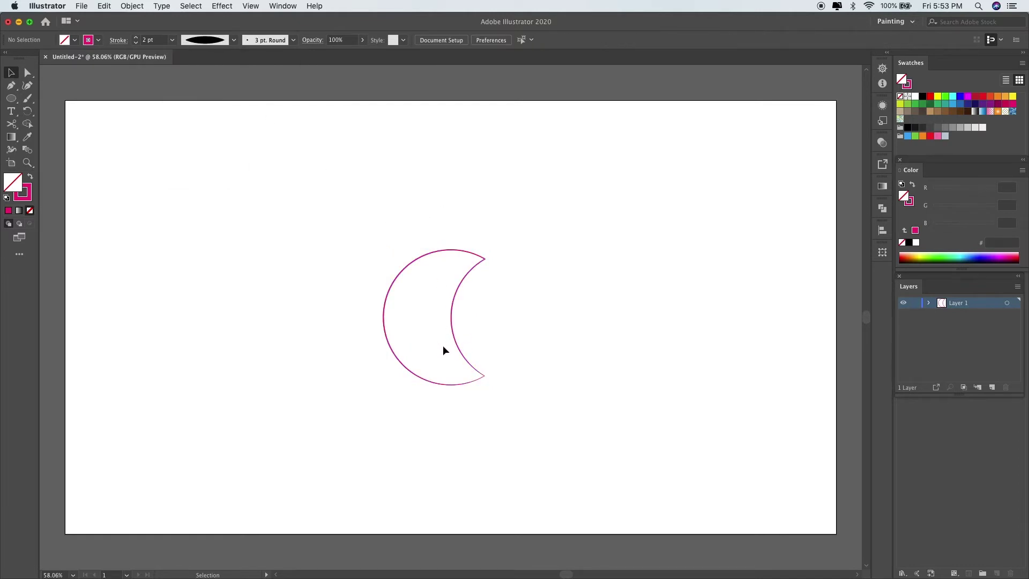
drag(314, 233, 506, 365)
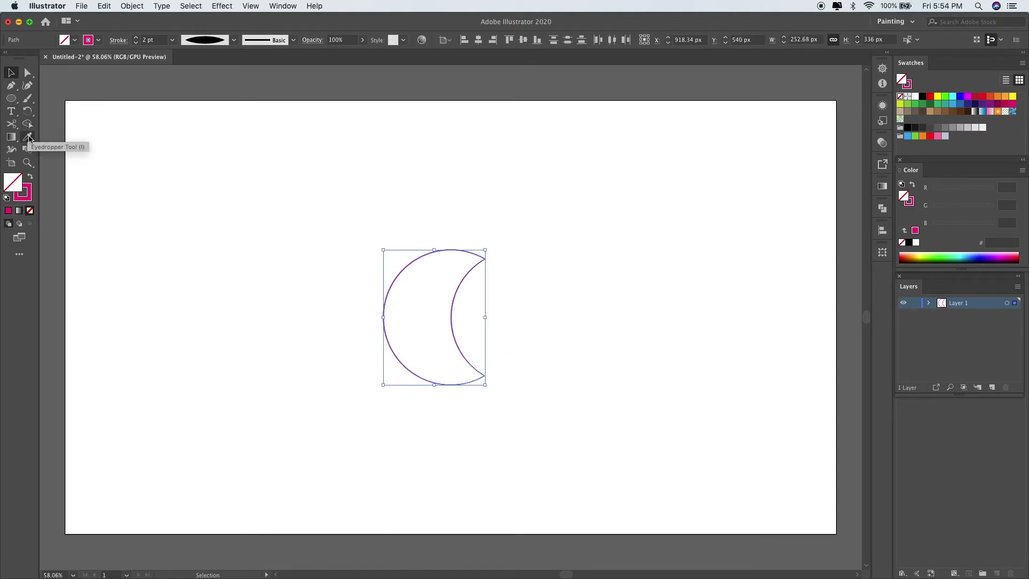
click(32, 152)
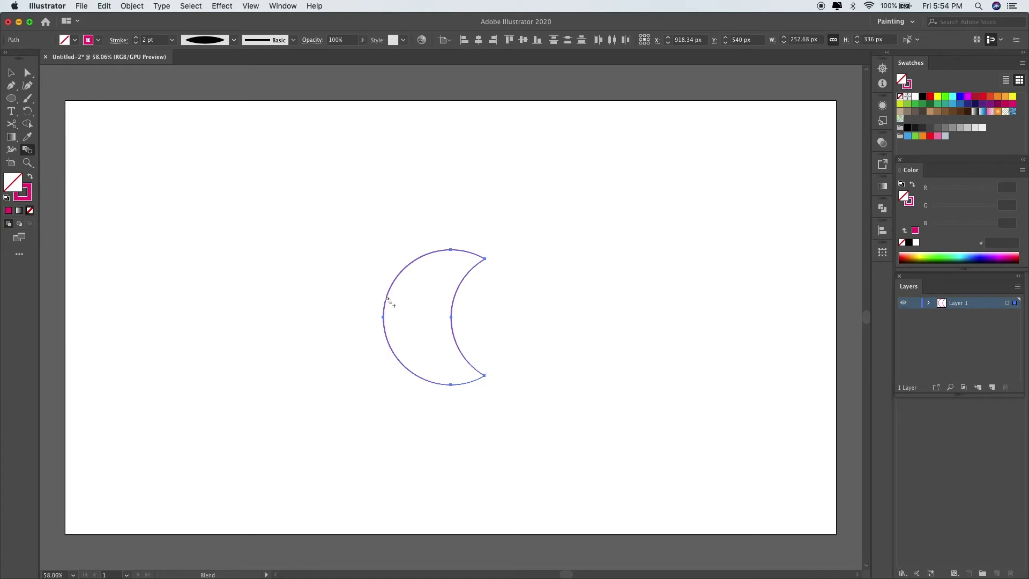
Blend the two crescent arcs and open Blend Options with Preview on.
click(388, 300)
click(11, 73)
double_click(25, 151)
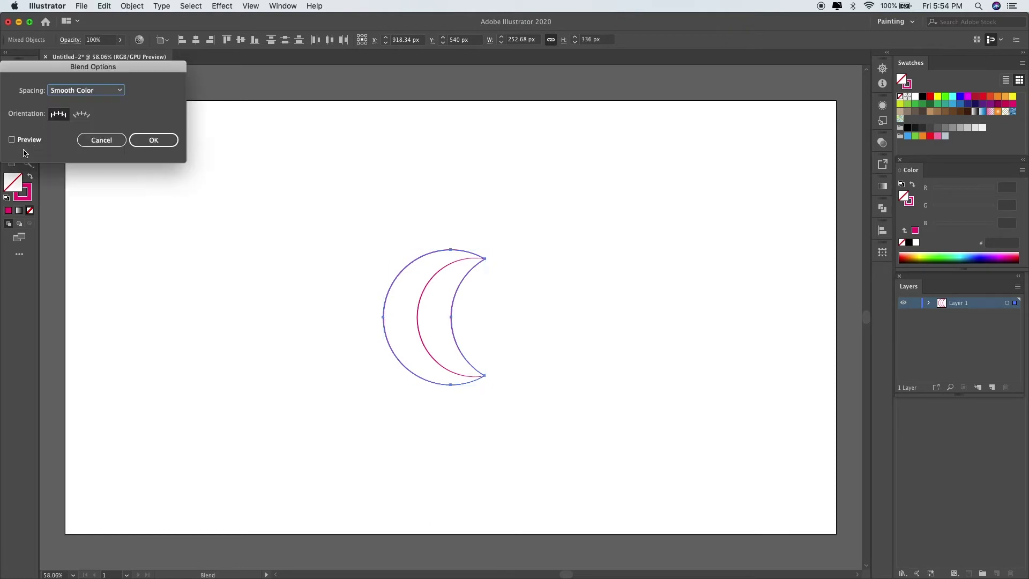
click(30, 142)
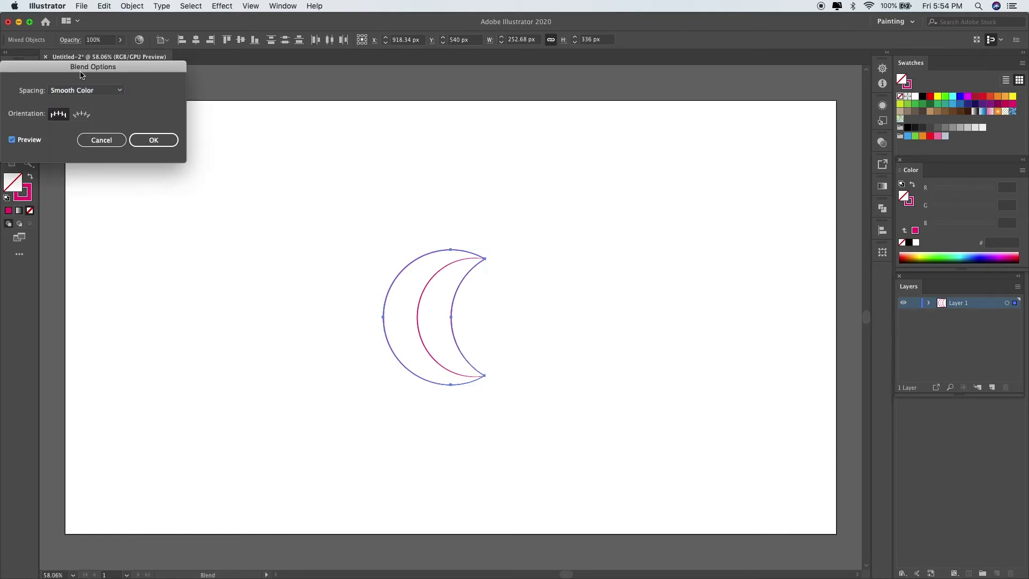
drag(81, 67, 355, 130)
Set the blend spacing to 15 Specified Steps, then reselect the crescent blend.
click(391, 157)
click(383, 179)
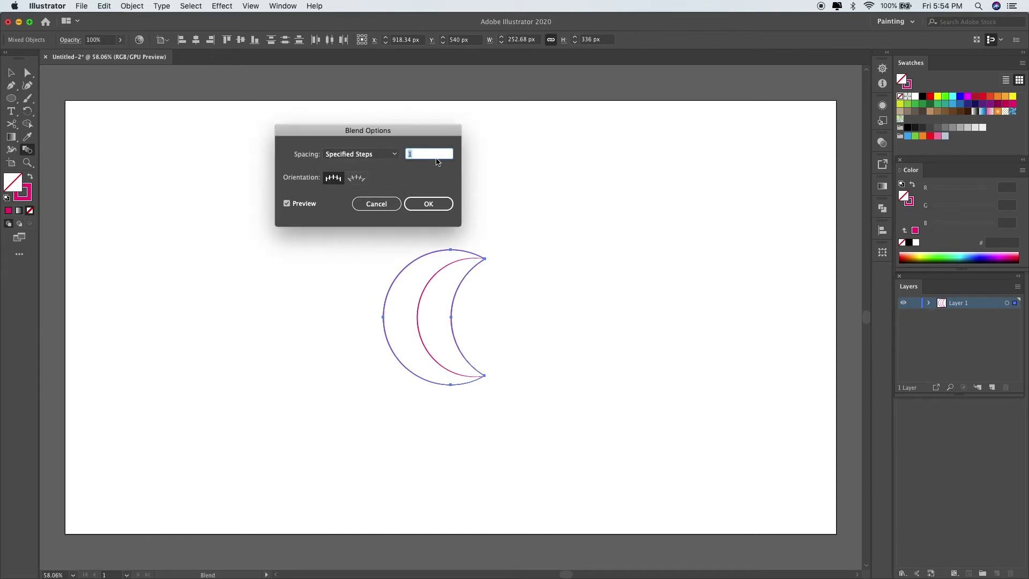
key(Up)
key(Up)
key(Up)
key(Up)
key(Up)
key(Up)
key(Up)
key(Up)
key(Up)
key(Up)
key(Up)
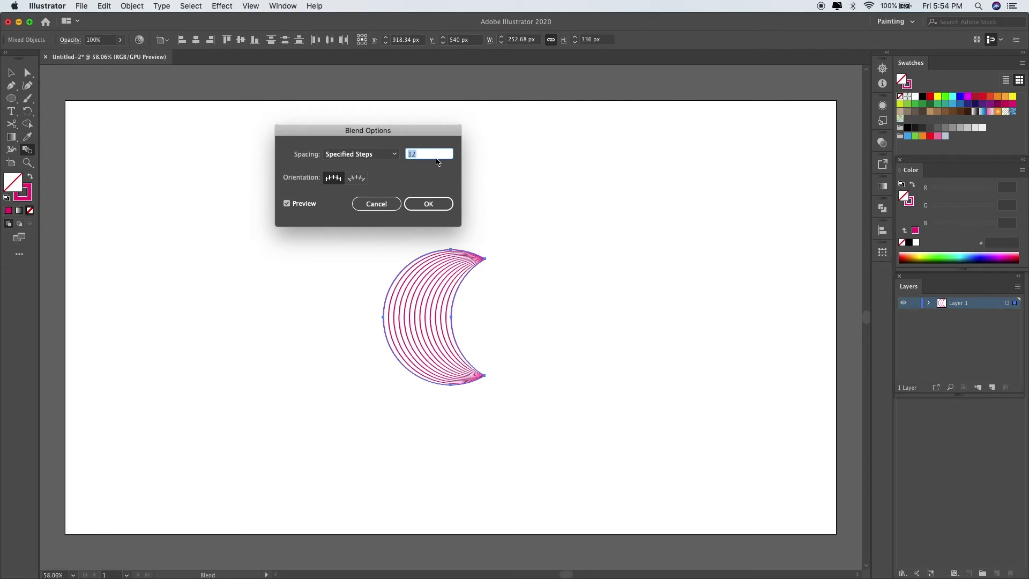
key(Up)
key(Up)
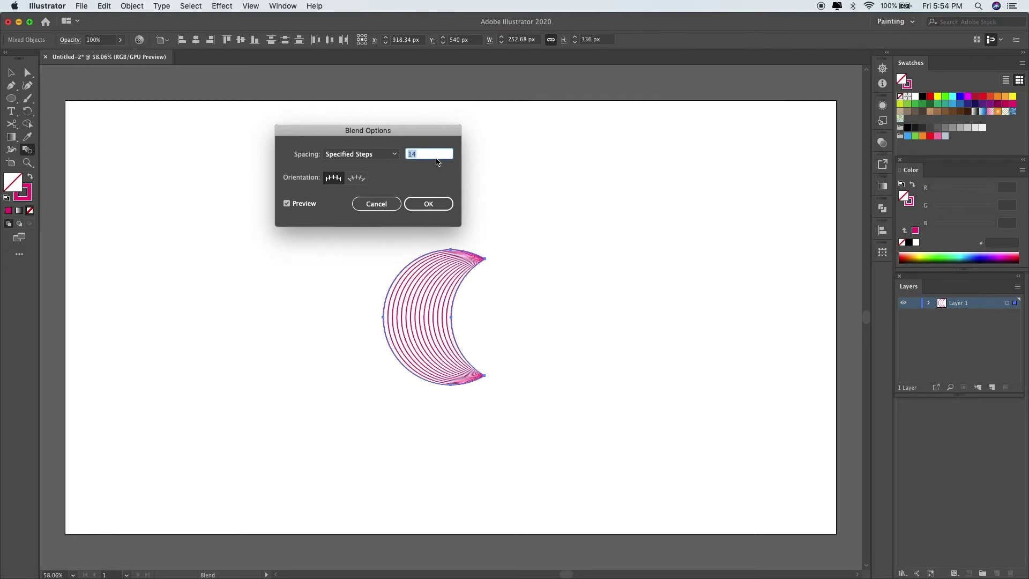
key(Up)
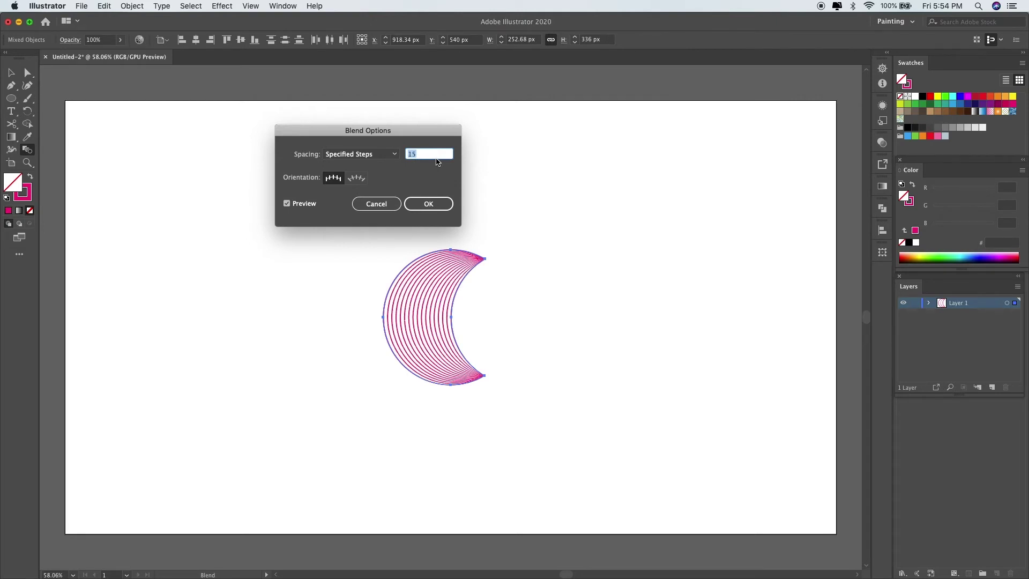
click(428, 205)
click(11, 73)
click(577, 281)
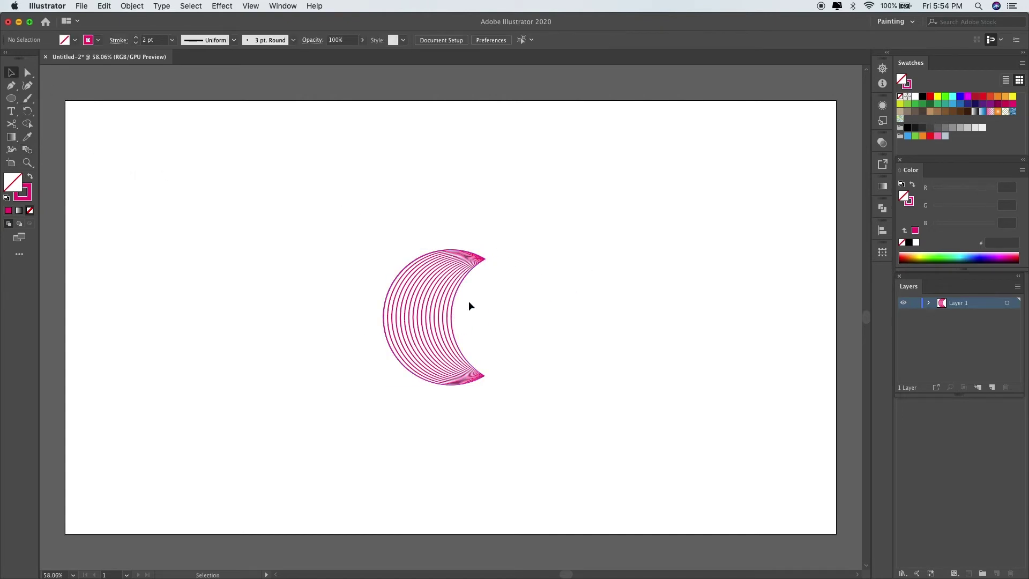
click(449, 297)
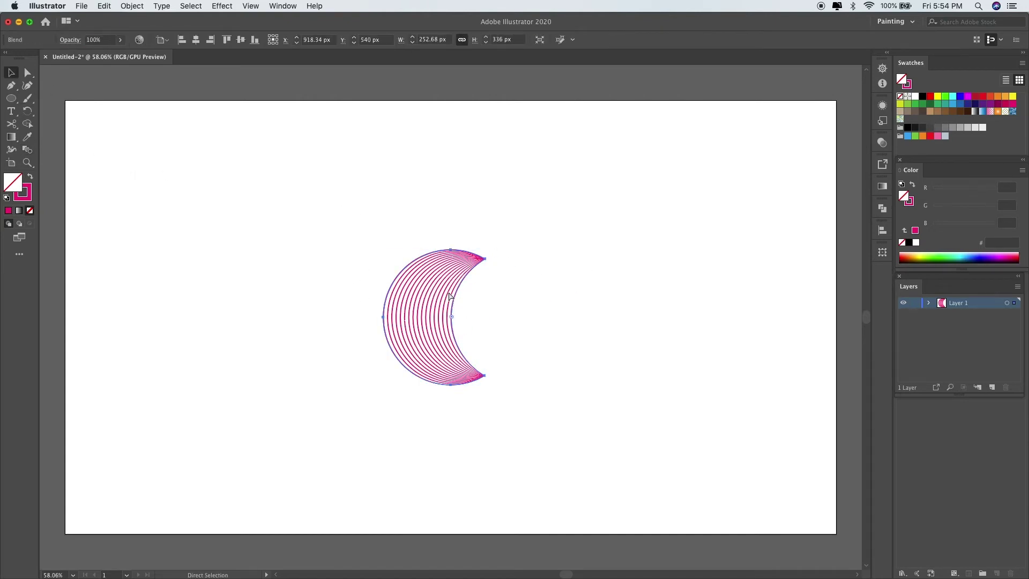
click(104, 5)
Copy and paste the crescent blend in front, rotating the copy to 270°.
click(113, 55)
click(104, 6)
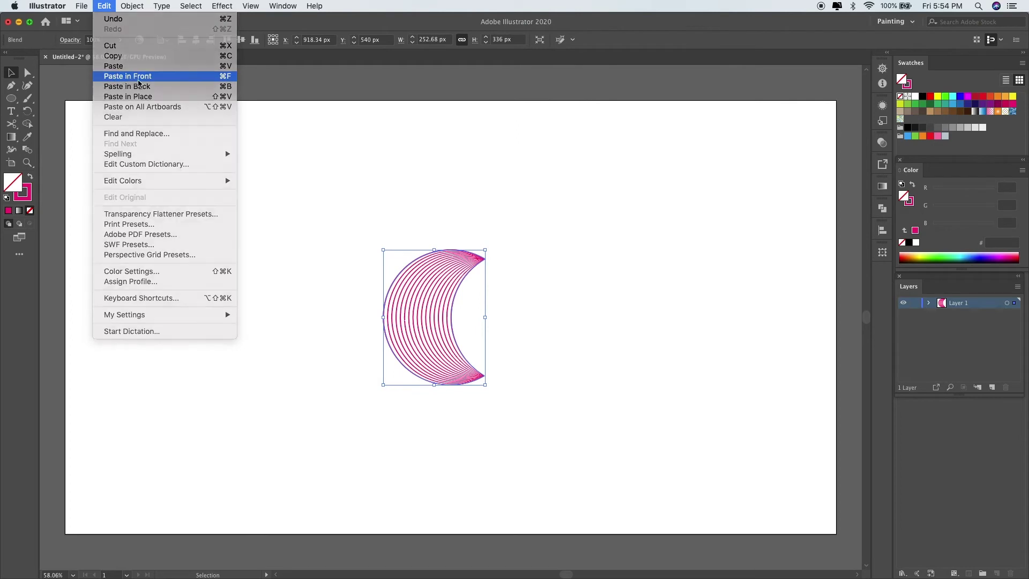
click(138, 78)
drag(487, 250, 541, 317)
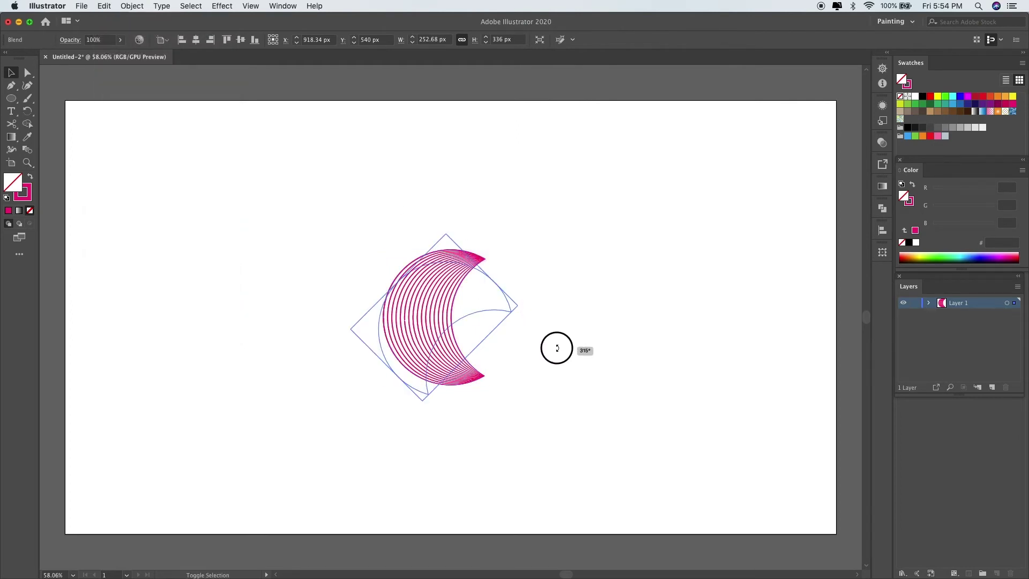
drag(541, 318, 577, 367)
Move the rotated copy right and nudge it left and down to overlap the original.
drag(394, 319, 462, 305)
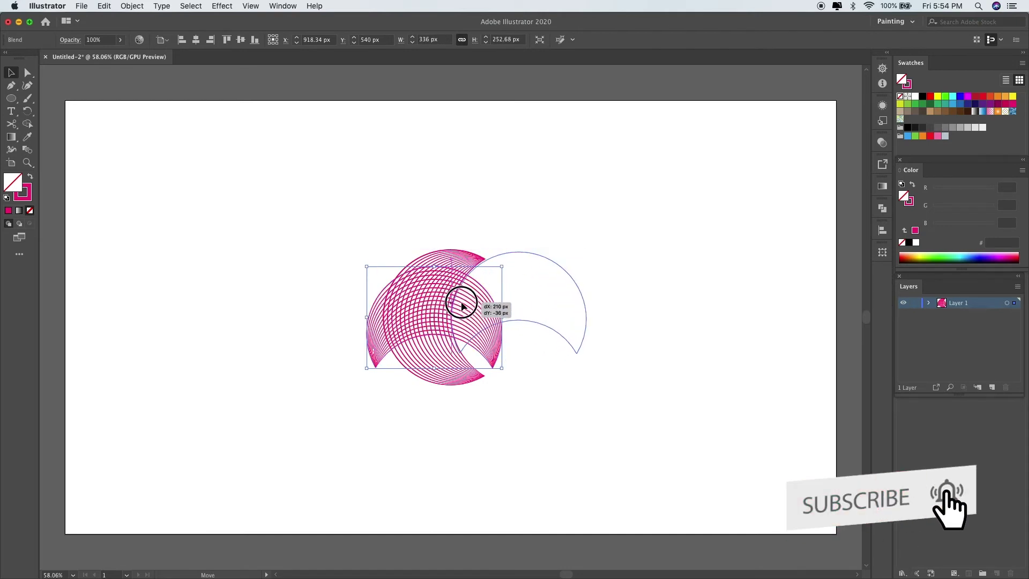
drag(462, 306, 464, 302)
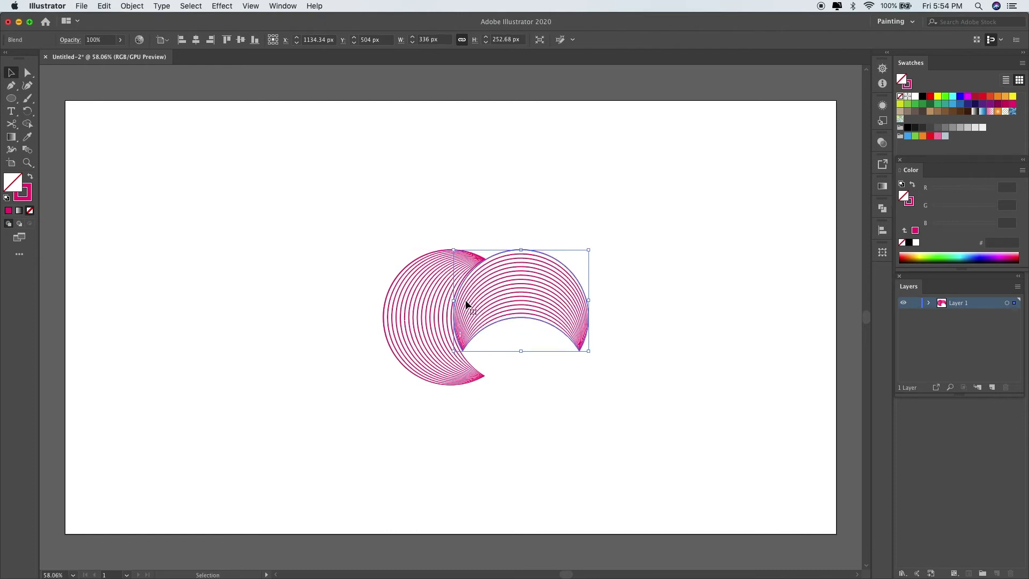
click(634, 300)
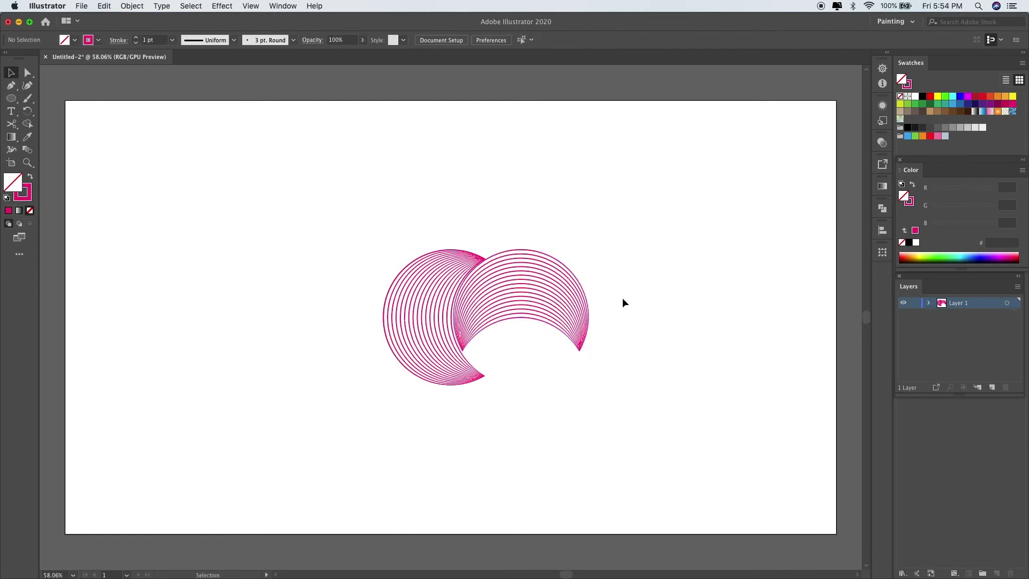
click(534, 300)
key(Left)
key(Down)
key(Left)
key(Down)
key(Left)
key(Left)
key(Down)
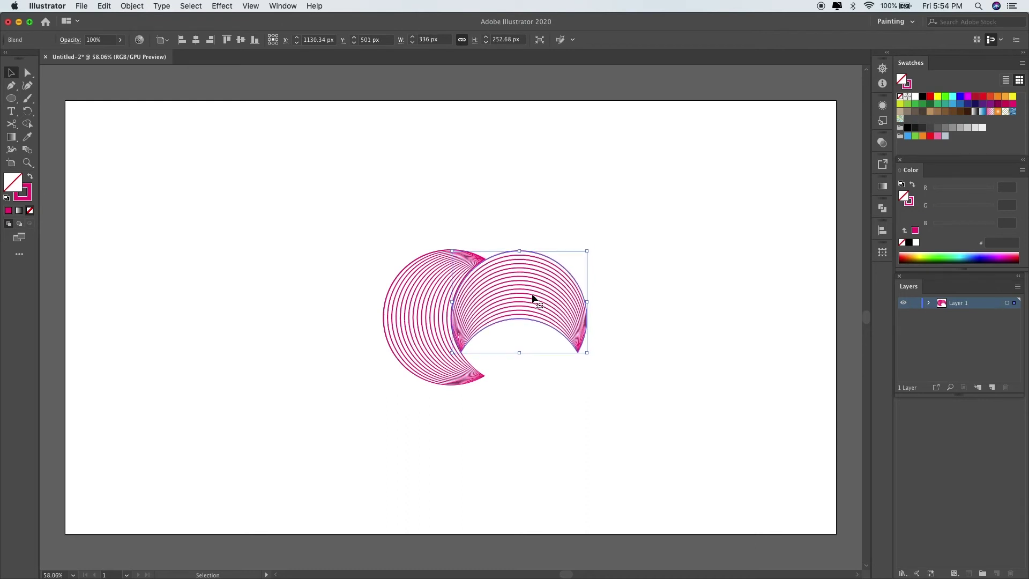
key(Left)
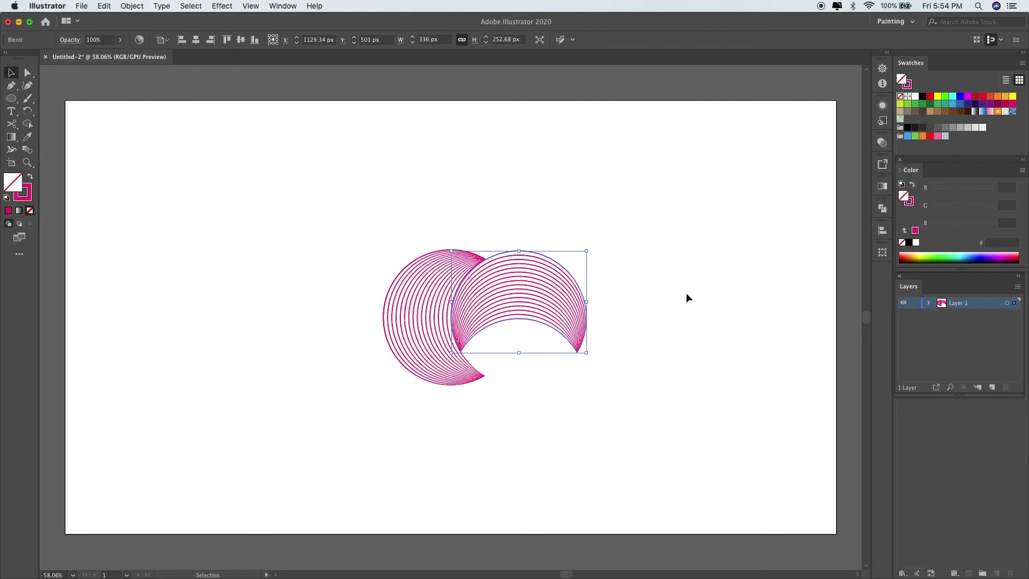
click(686, 295)
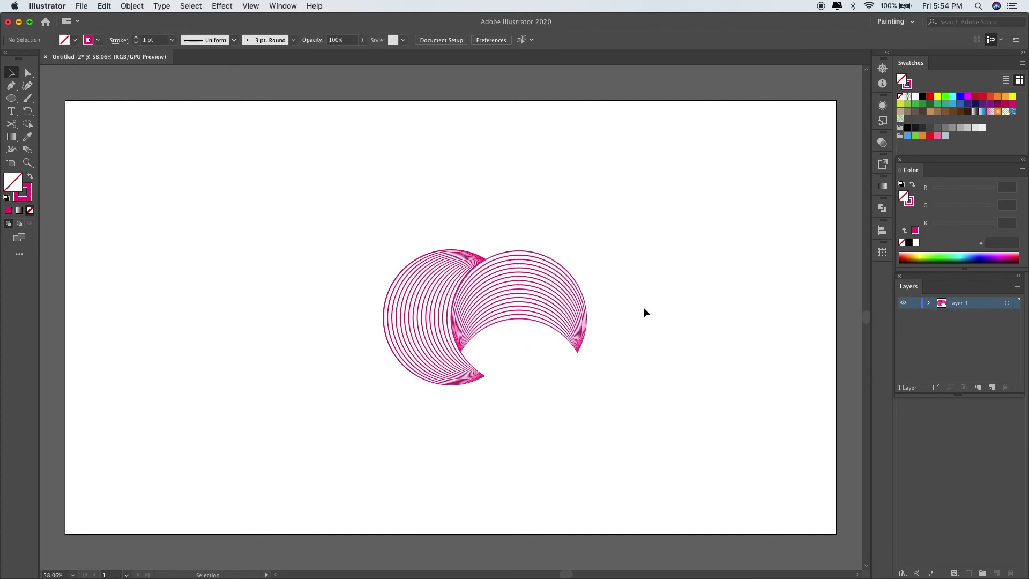
drag(558, 379, 385, 263)
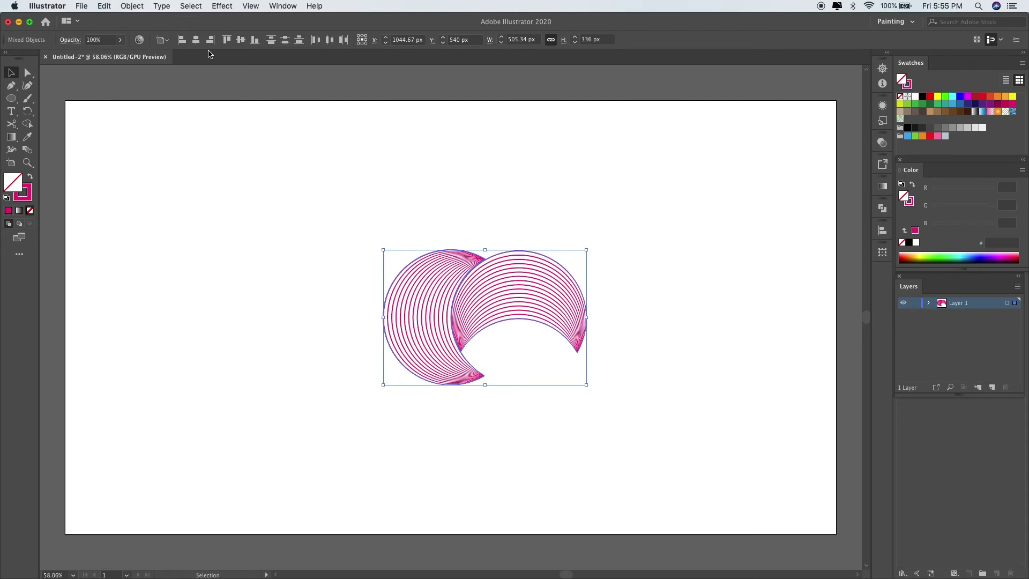
Paste a copy of the crescent pair, rotate it 180°, and interlock it below the original.
click(105, 7)
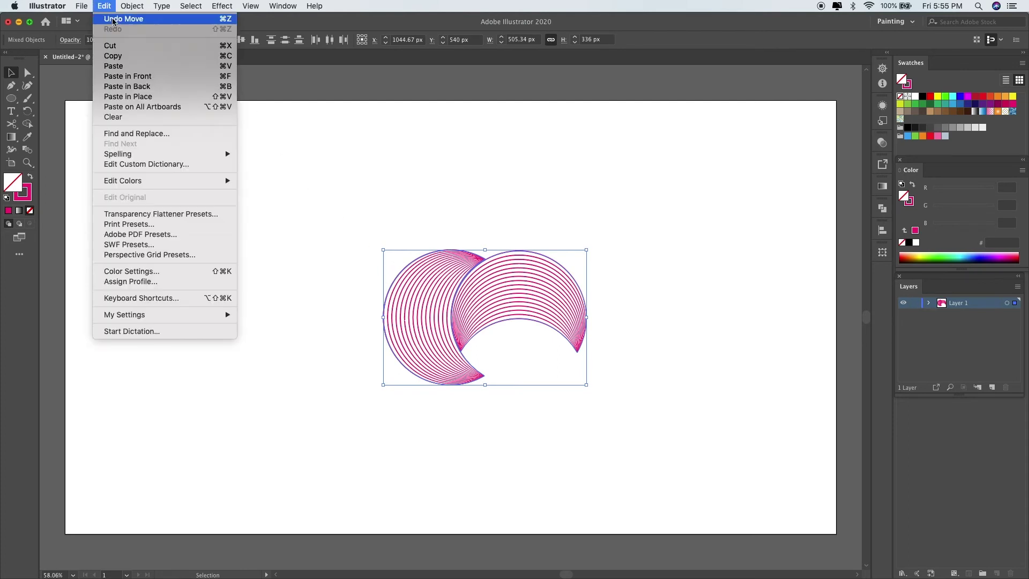
click(104, 7)
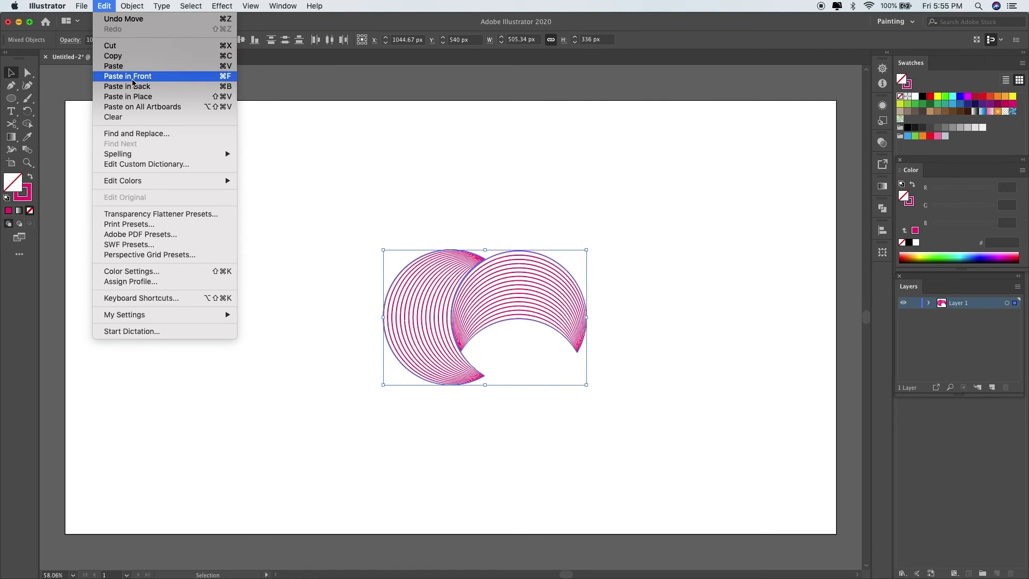
click(136, 82)
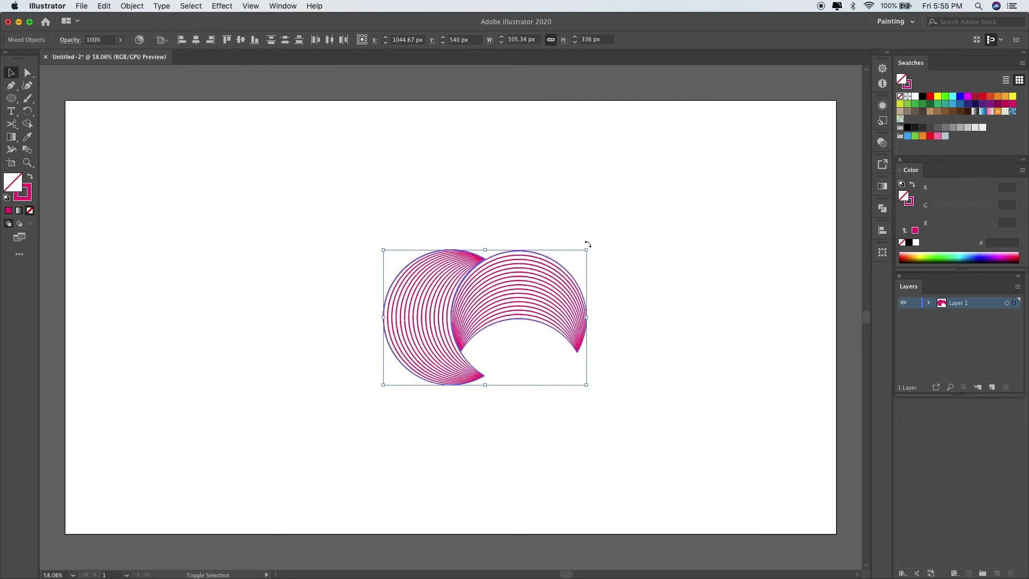
drag(611, 285, 427, 346)
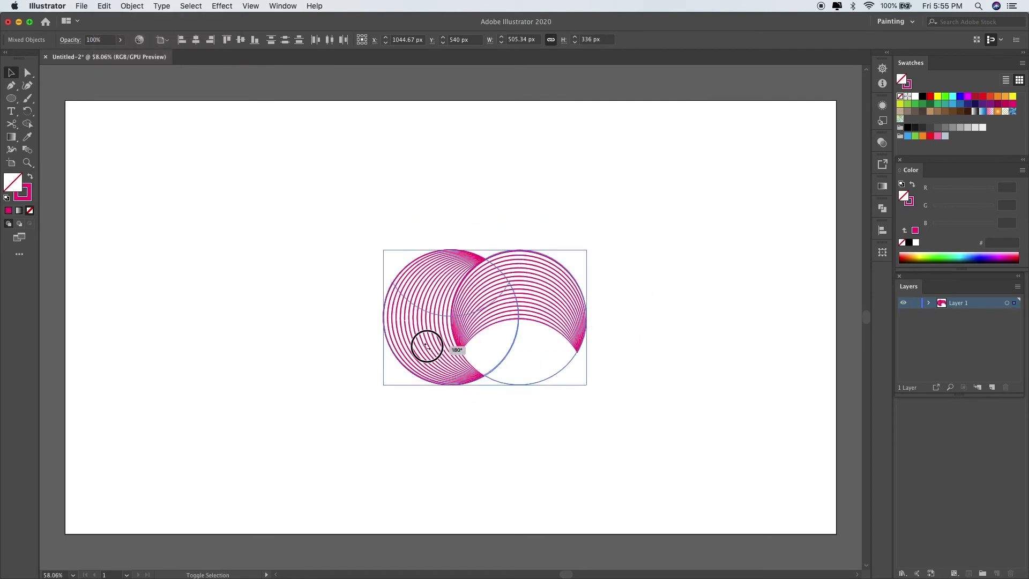
mouse_move(499, 274)
mouse_down()
mouse_move(500, 345)
mouse_move(500, 336)
mouse_up()
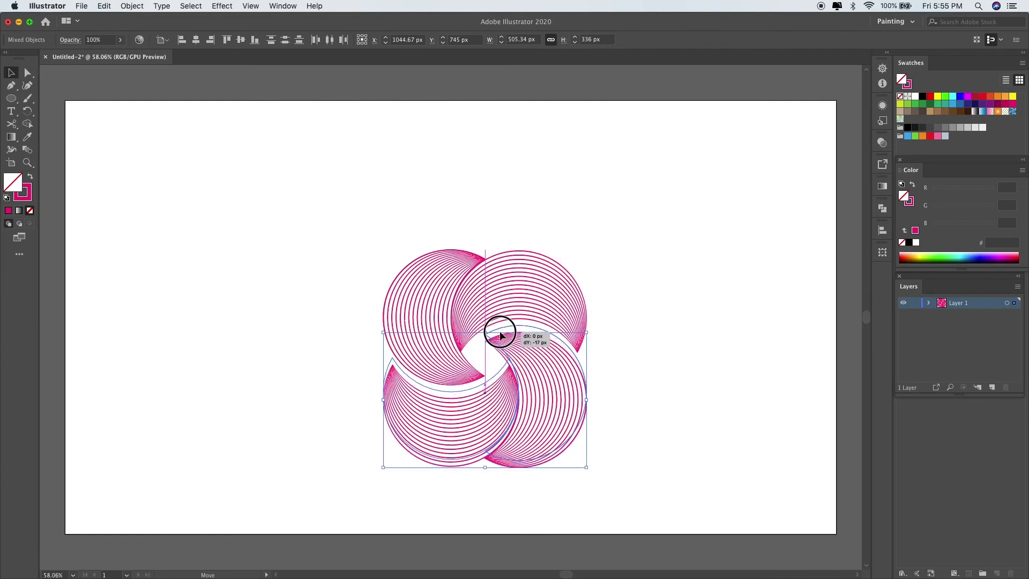
drag(500, 337, 500, 331)
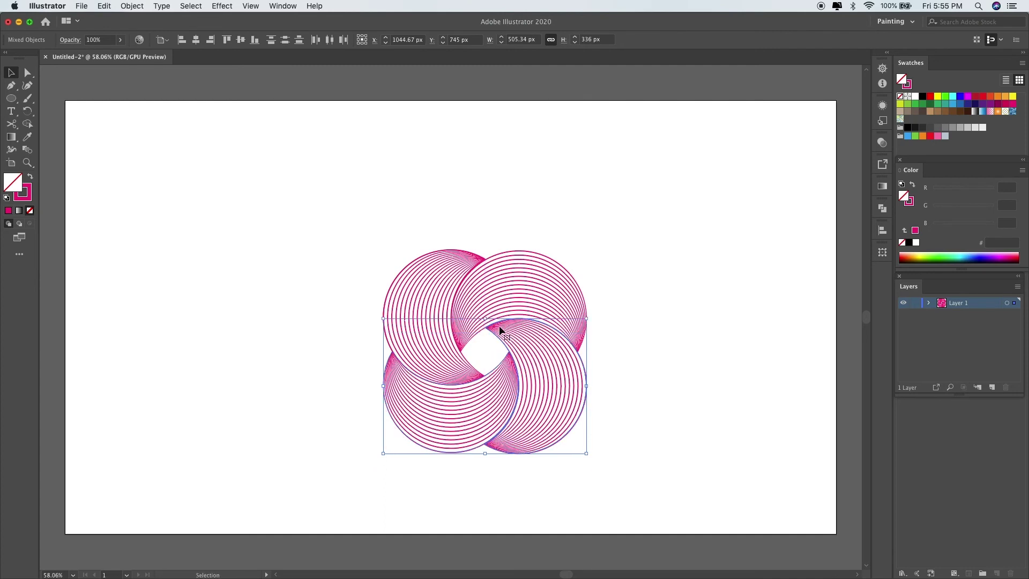
click(673, 296)
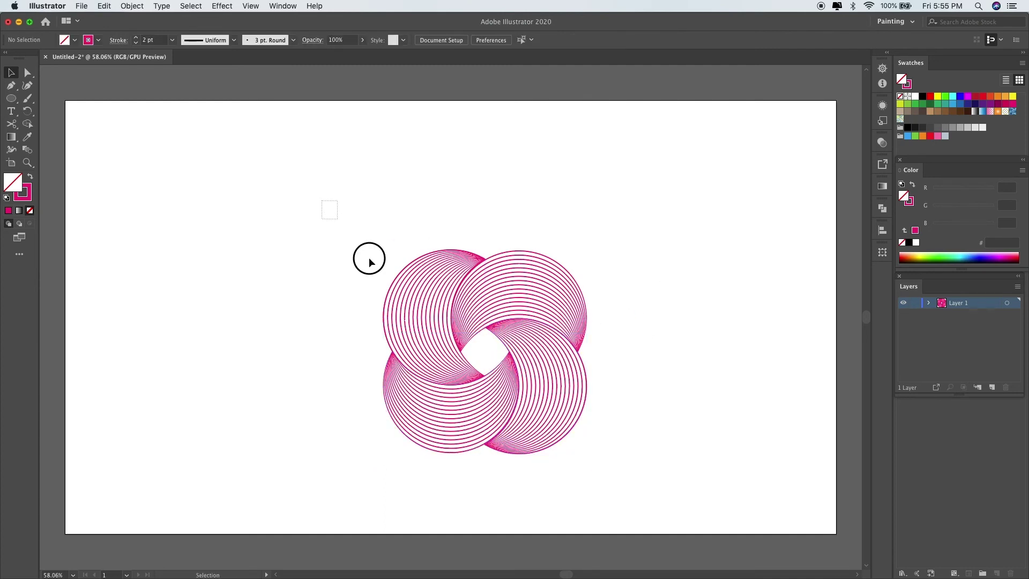
drag(343, 229, 588, 454)
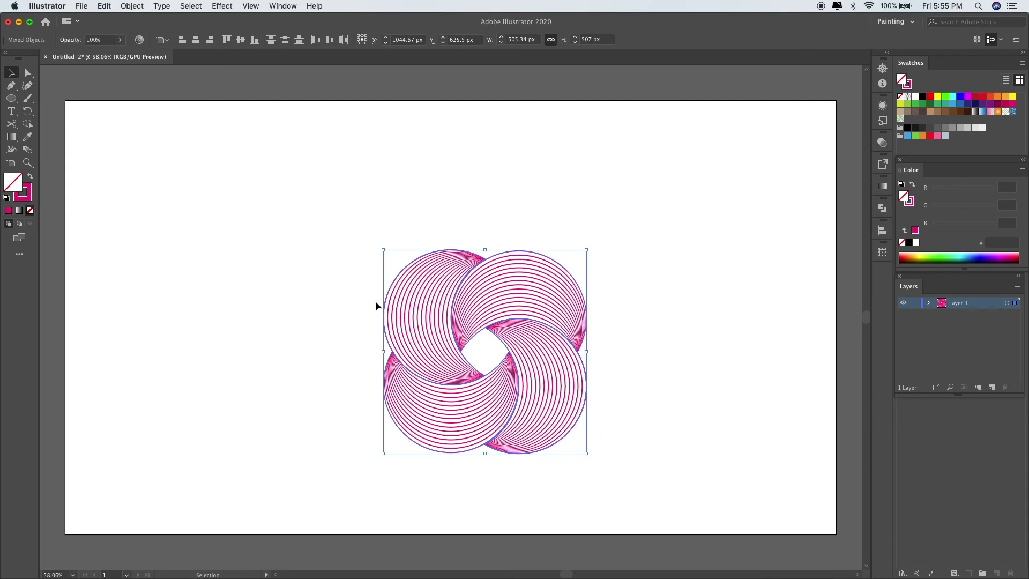
Group the four crescents and centre the group horizontally and vertically on the artboard.
click(130, 6)
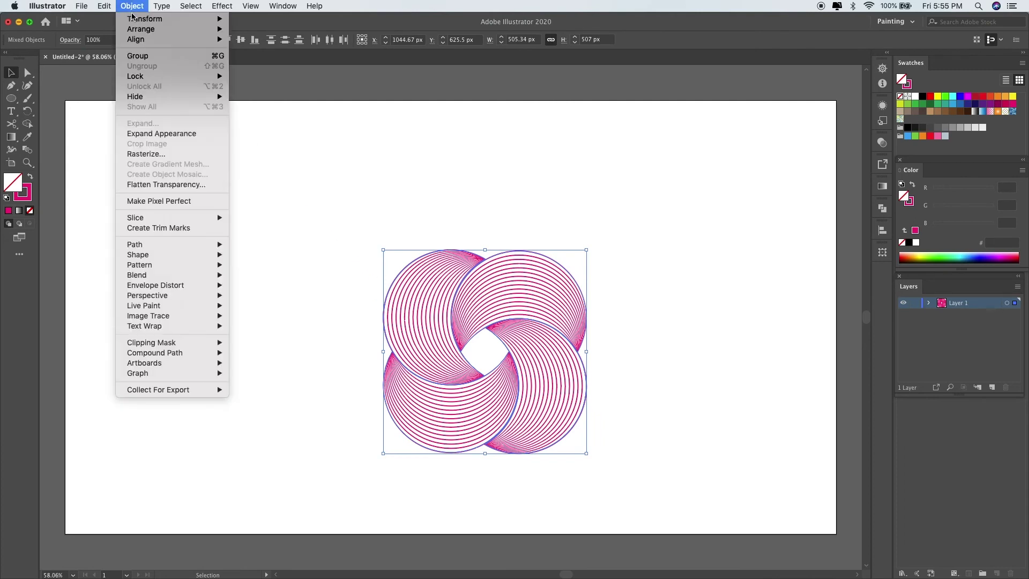
click(140, 55)
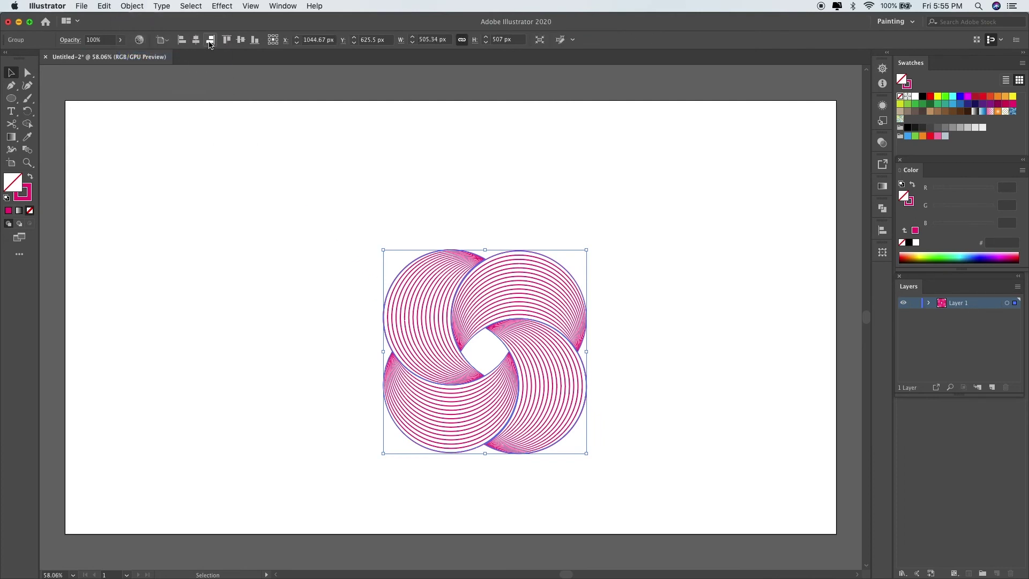
click(196, 41)
click(239, 42)
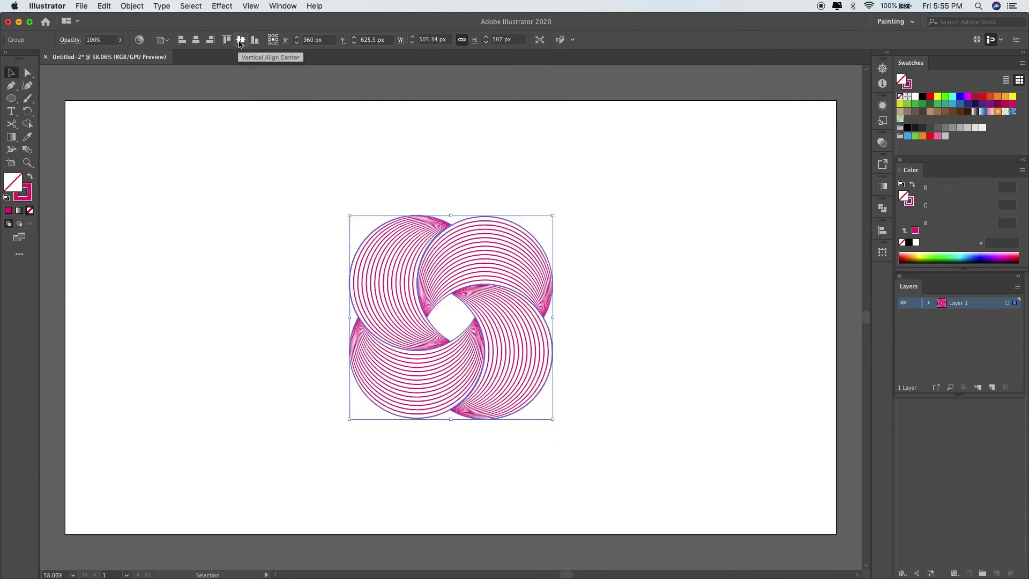
Rotate the grouped emblem diagonally into a tilted knot.
click(661, 294)
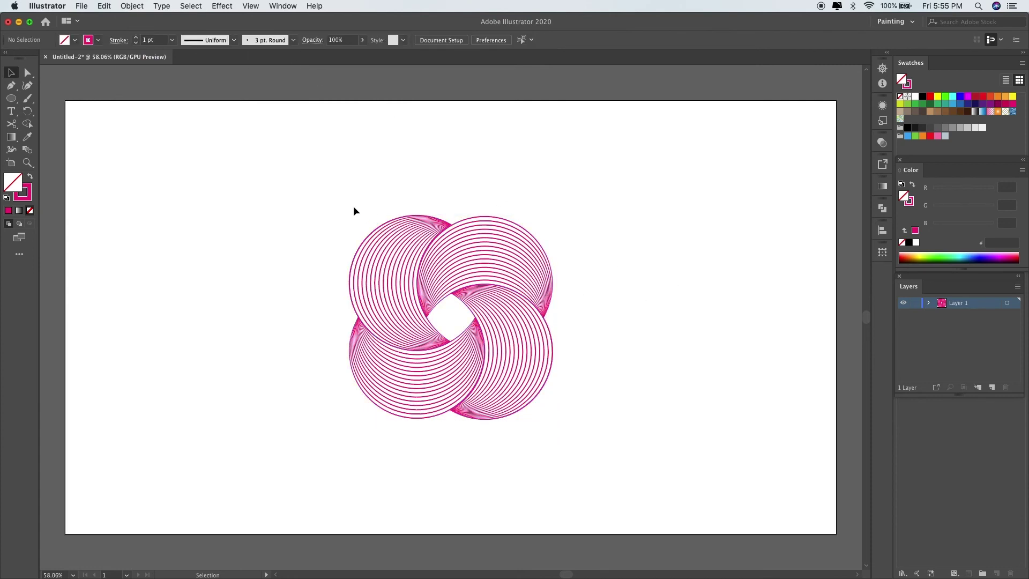
click(407, 237)
drag(556, 213, 597, 289)
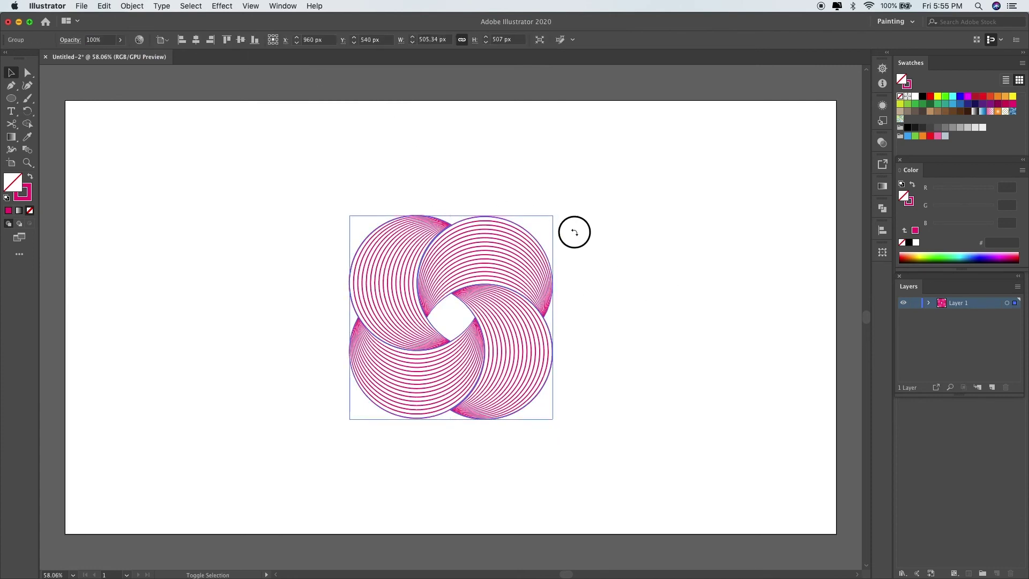
click(616, 300)
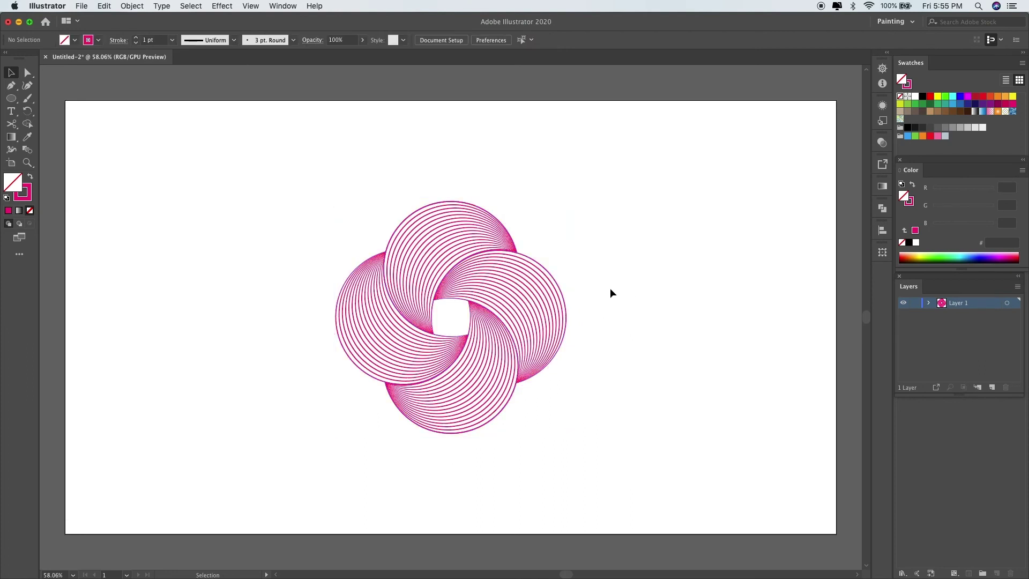
scroll(610, 288, down, 2)
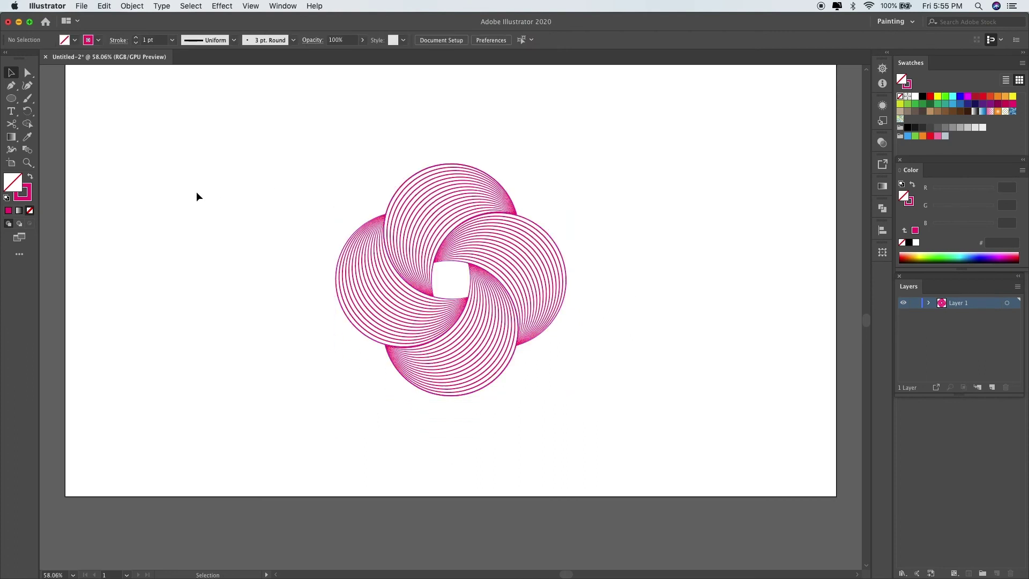
drag(11, 98, 48, 115)
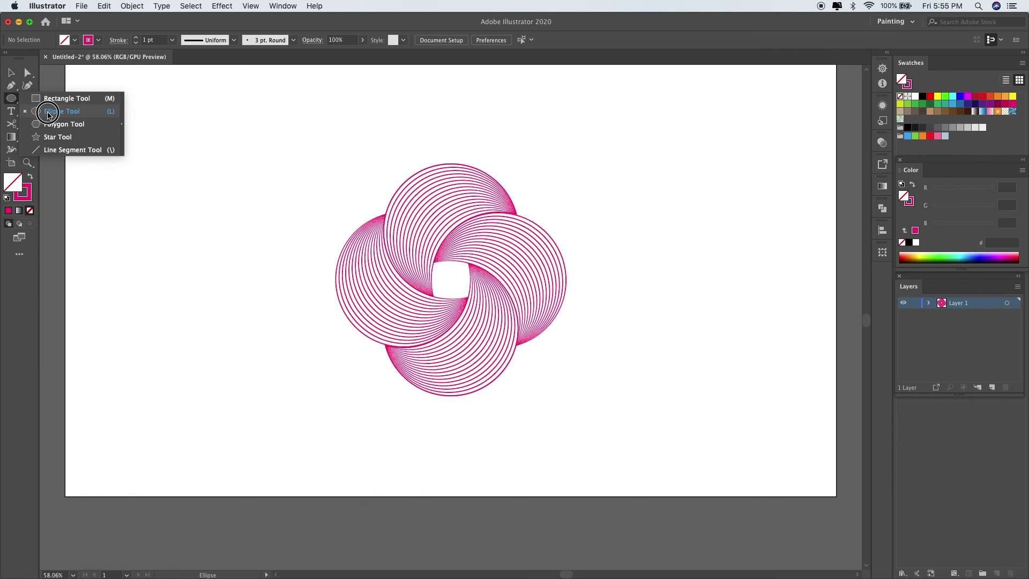
Draw a flat 385 × 55 px ellipse below the emblem with a reversed radial gradient, black centre.
click(48, 114)
drag(385, 409, 540, 430)
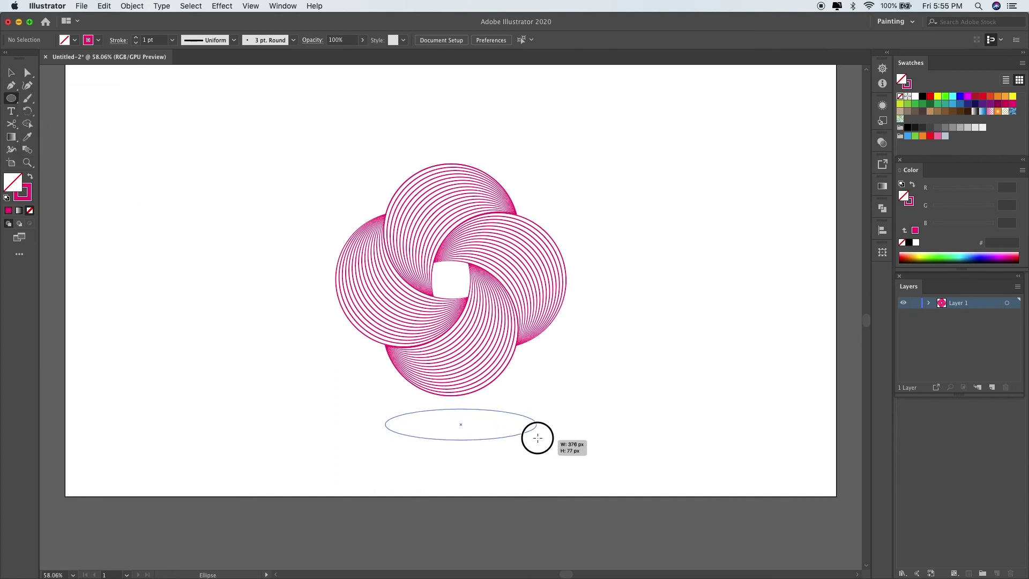
click(12, 71)
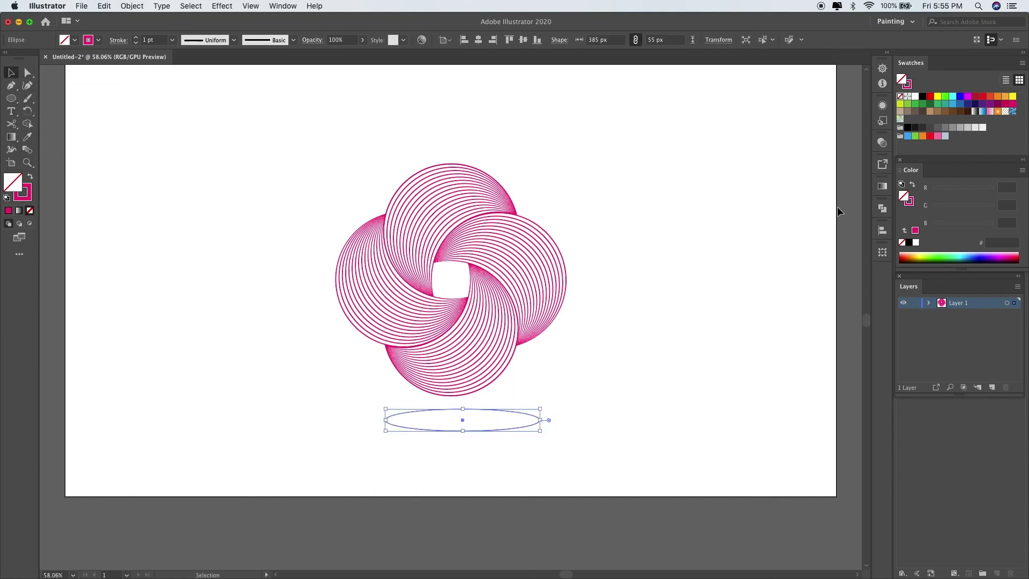
click(974, 111)
click(882, 186)
click(811, 198)
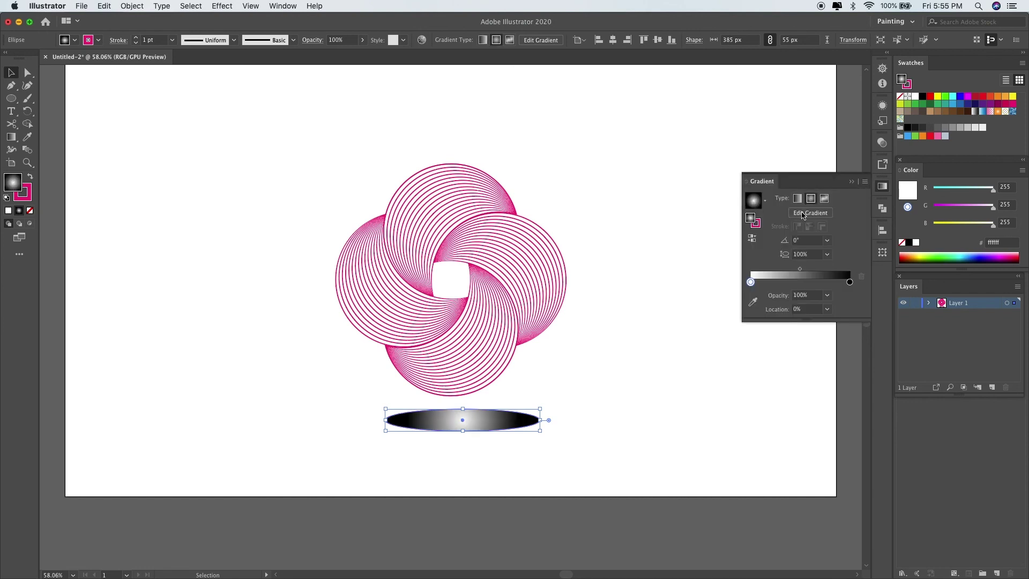
click(753, 239)
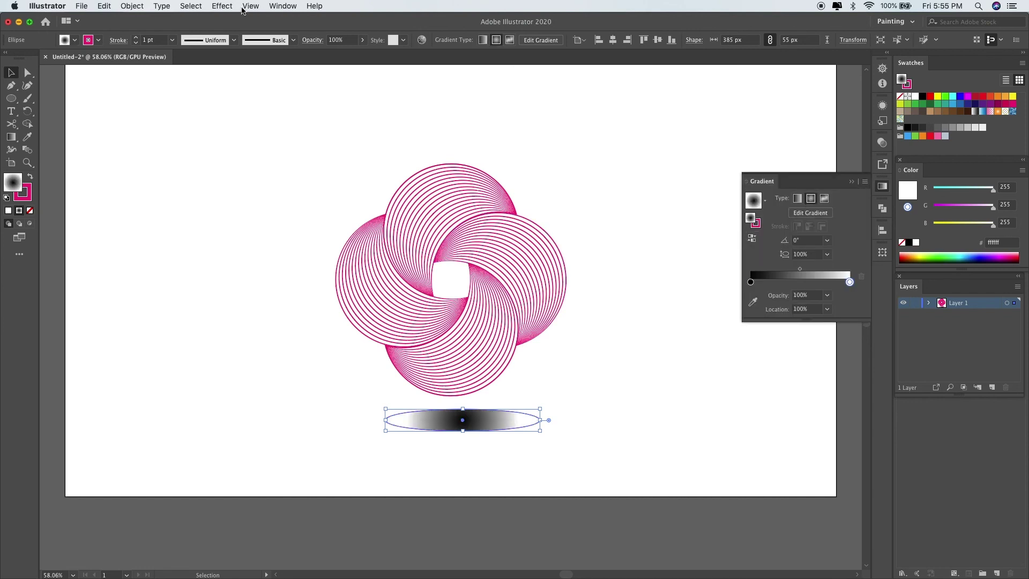
Preview a 23 px Gaussian Blur on the gradient ellipse.
click(222, 6)
click(380, 214)
click(177, 331)
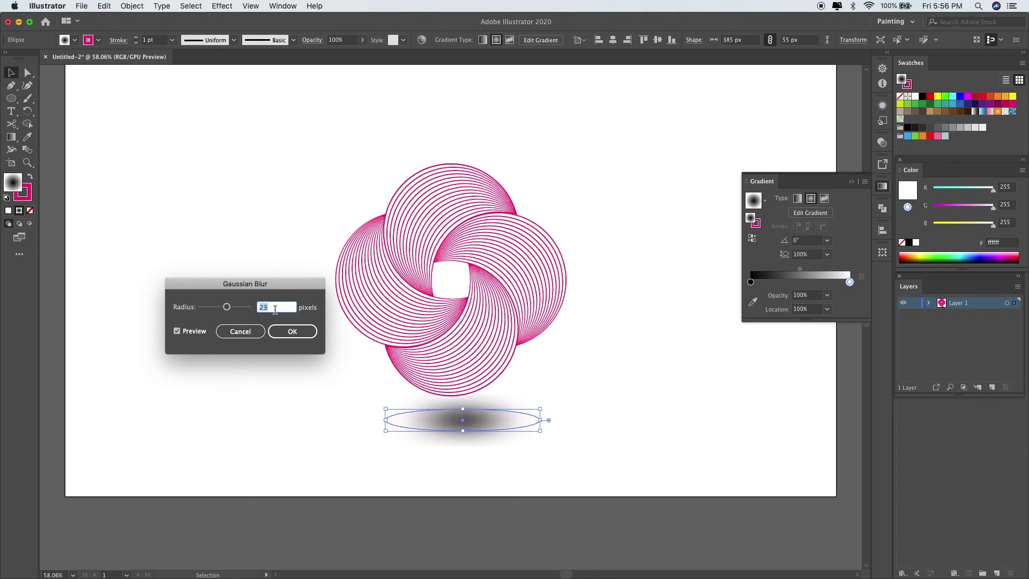
Apply the blur, shrink the ellipse to 331 × 43 px, and send it behind the emblem.
click(292, 332)
drag(540, 430, 475, 408)
right_click(476, 407)
mouse_move(500, 528)
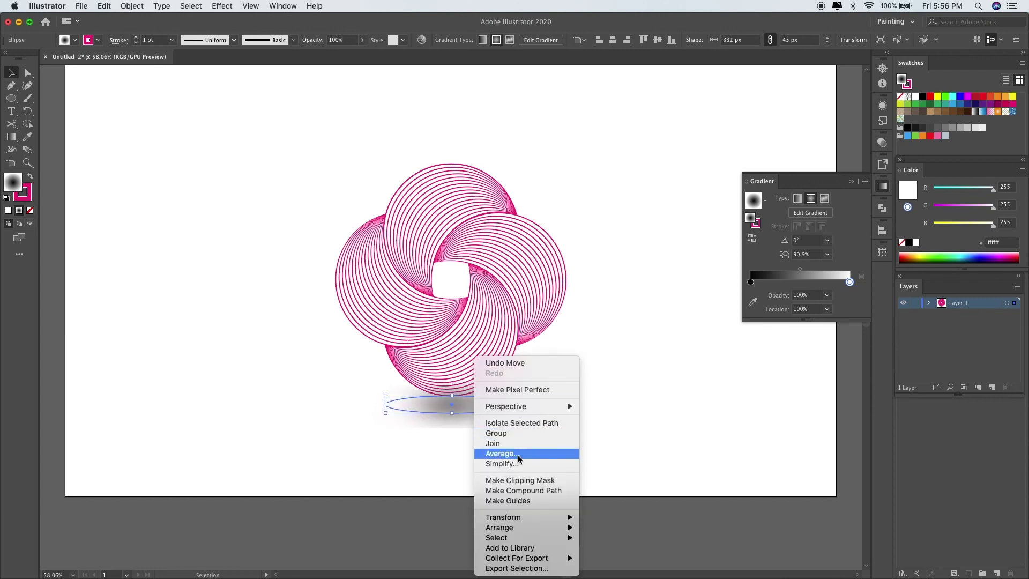
click(617, 551)
Group the emblem with its shadow and centre the artwork vertically on the artboard.
click(560, 457)
drag(586, 460, 233, 151)
right_click(434, 234)
click(432, 291)
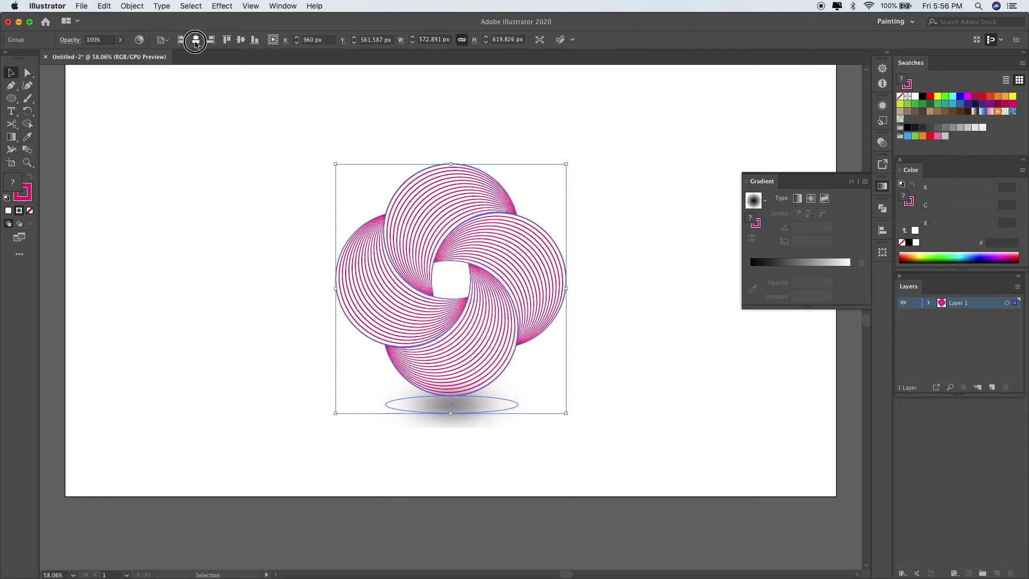
click(240, 39)
click(645, 208)
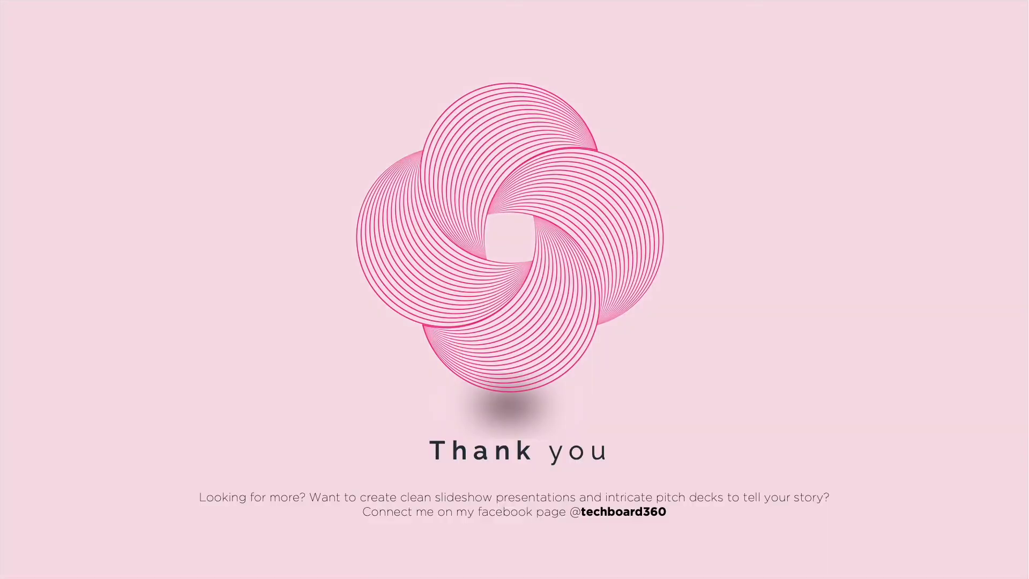